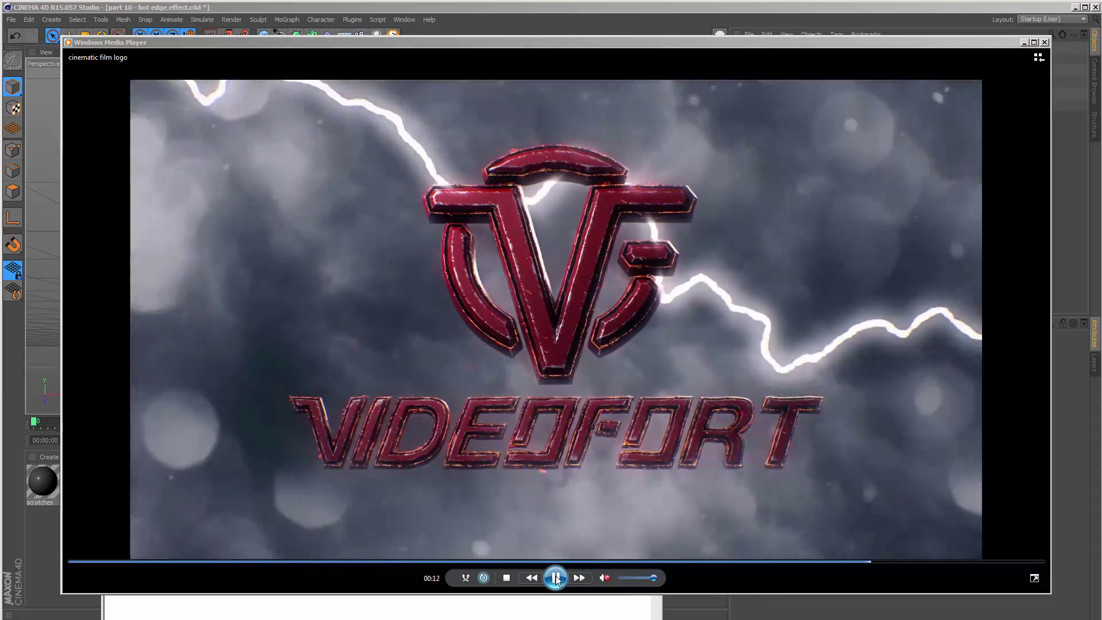
Step: Pause the finished VIDEOFORT logo preview in Windows Media Player
{"action": "left_click", "coordinate": [555, 577]}
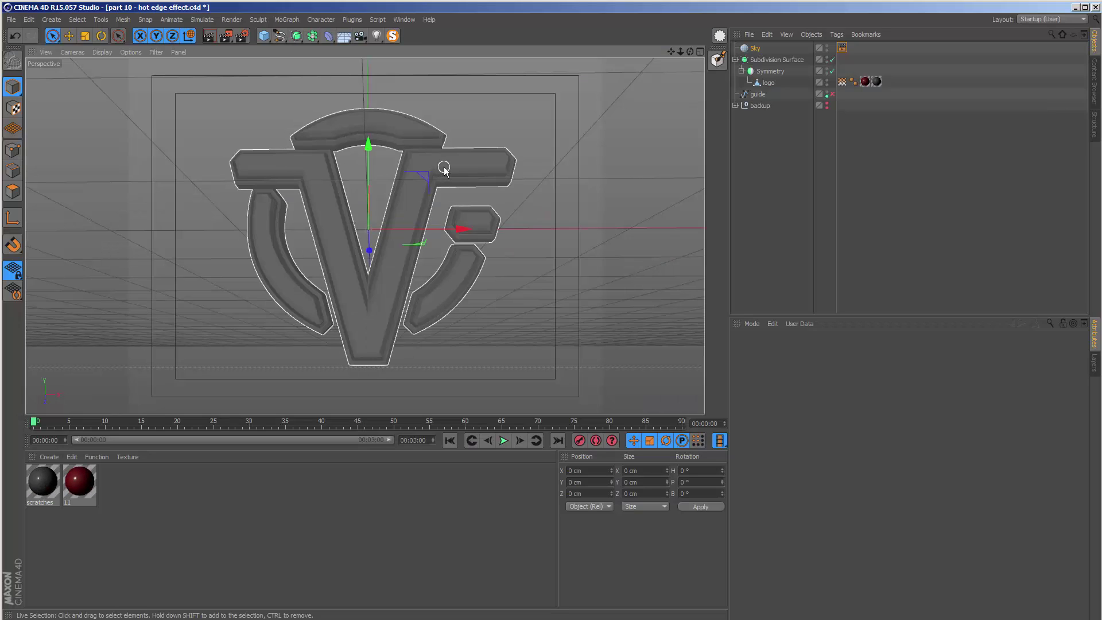
Step: Copy the logo's Vertex Map tag, name the copy 'Vertex Map Hot', and switch to Edge mode
{"action": "scroll", "coordinate": [506, 172], "scroll_direction": "up", "scroll_amount": 5}
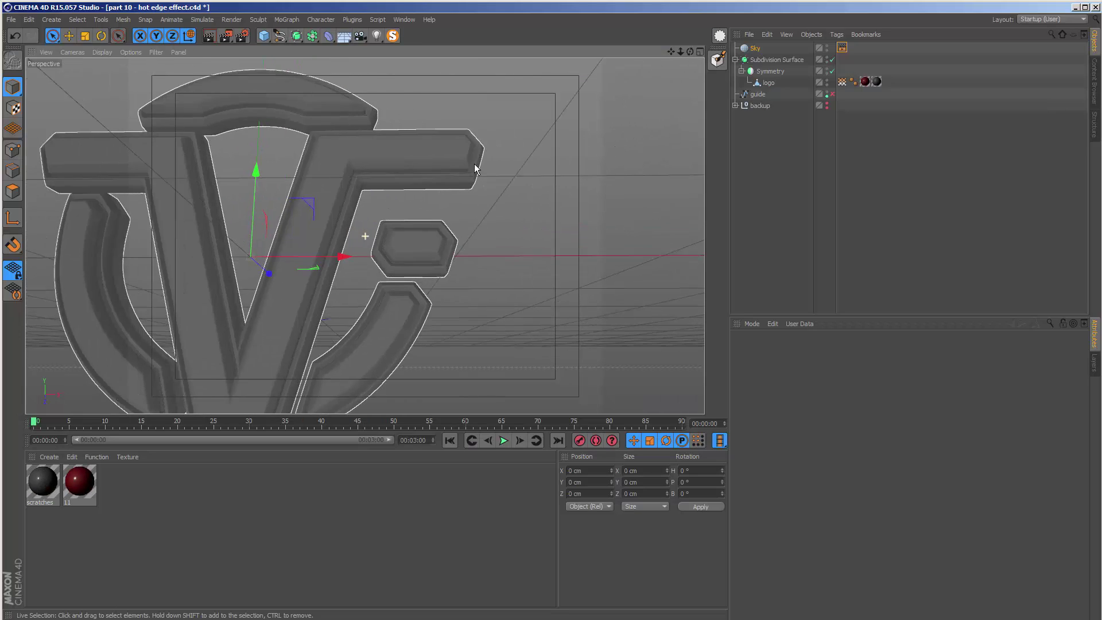
{"action": "scroll", "coordinate": [449, 171], "scroll_direction": "up", "scroll_amount": 5}
{"action": "left_click", "coordinate": [842, 82]}
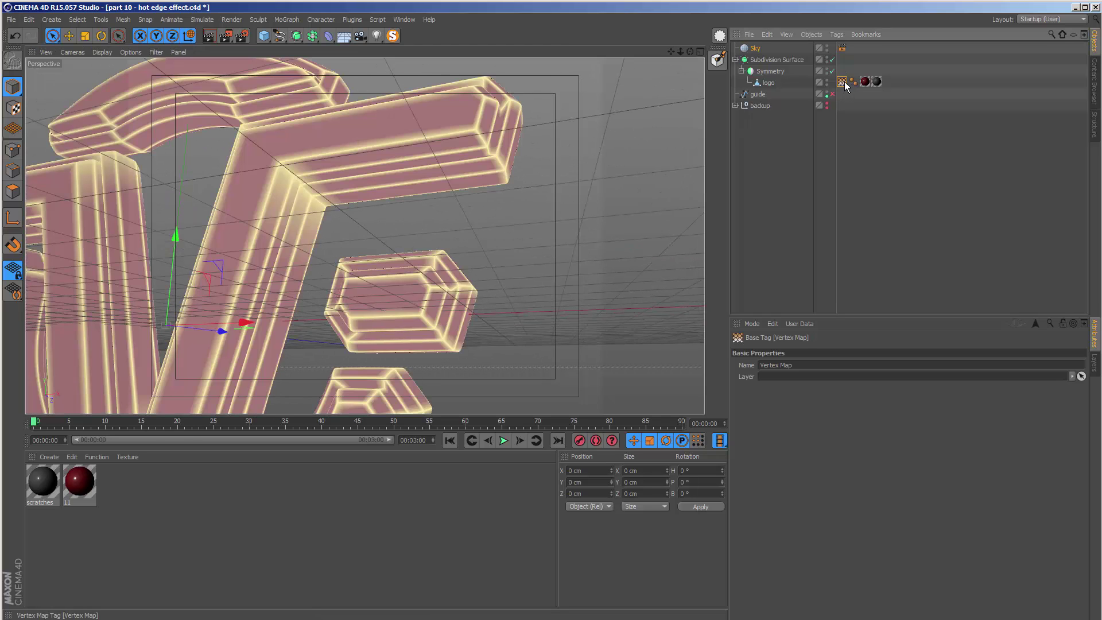
{"action": "left_click_drag", "start_coordinate": [844, 86], "coordinate": [853, 83]}
{"action": "left_click", "coordinate": [825, 366]}
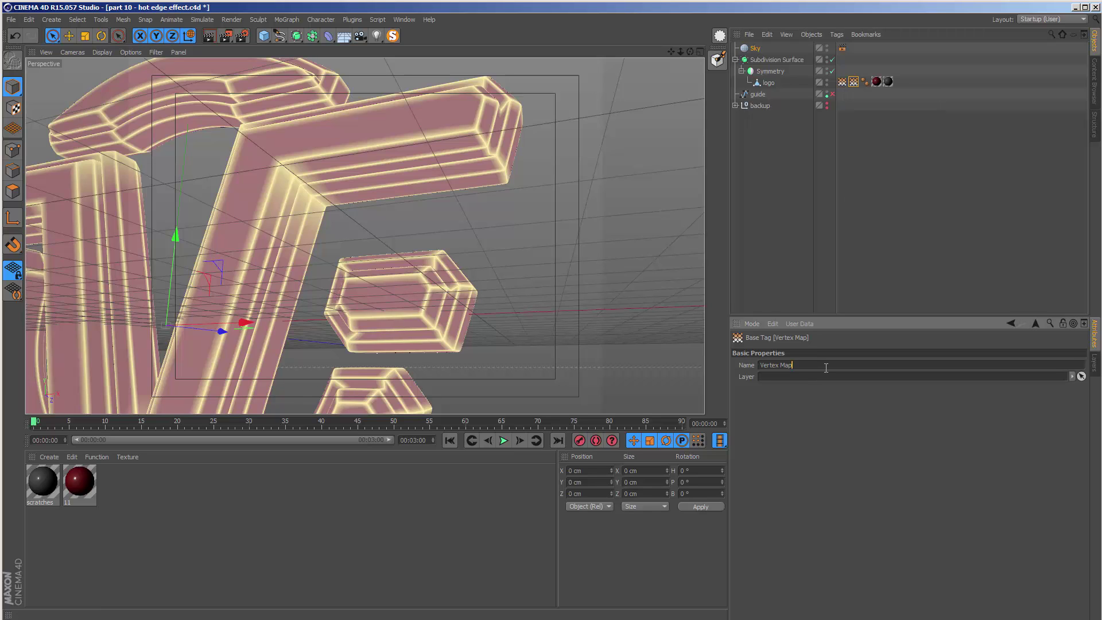
{"action": "left_click", "coordinate": [841, 82]}
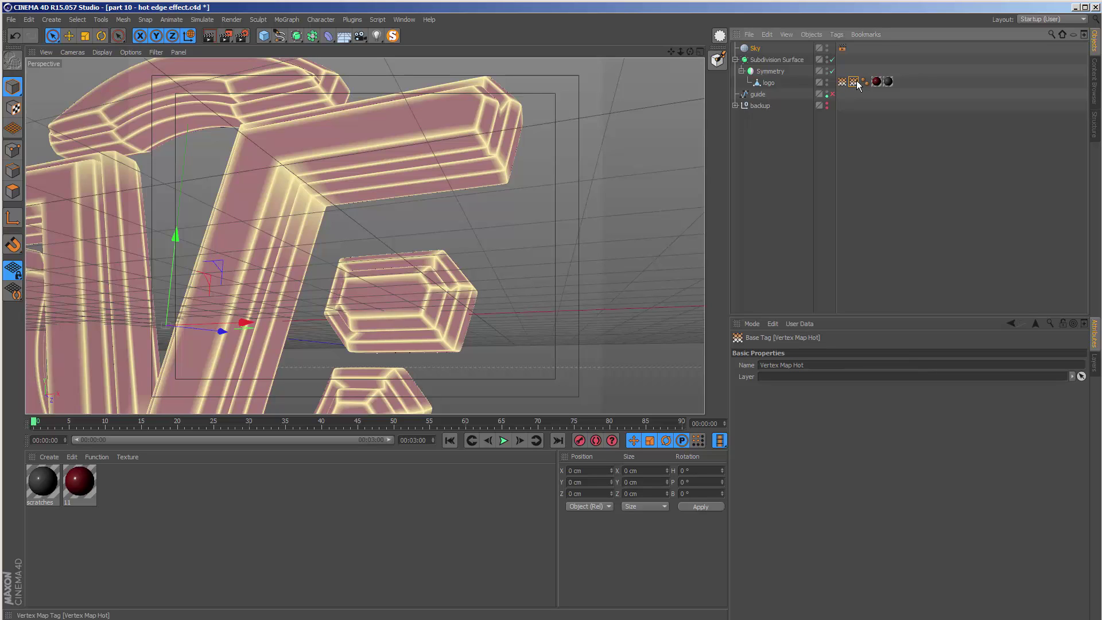
{"action": "left_click", "coordinate": [12, 191]}
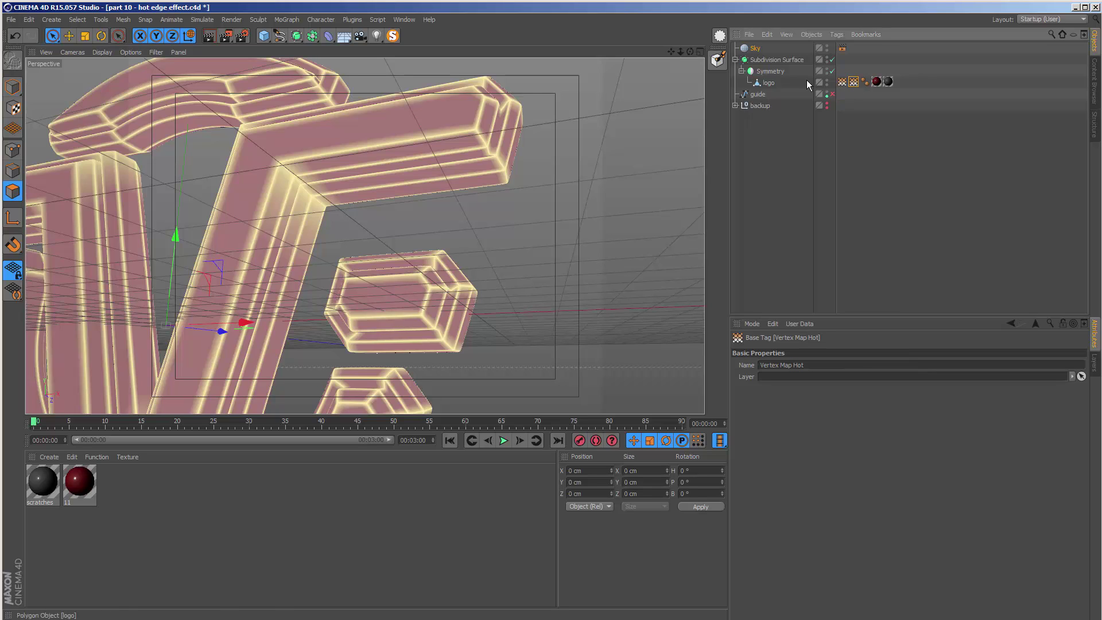
{"action": "left_click", "coordinate": [15, 173]}
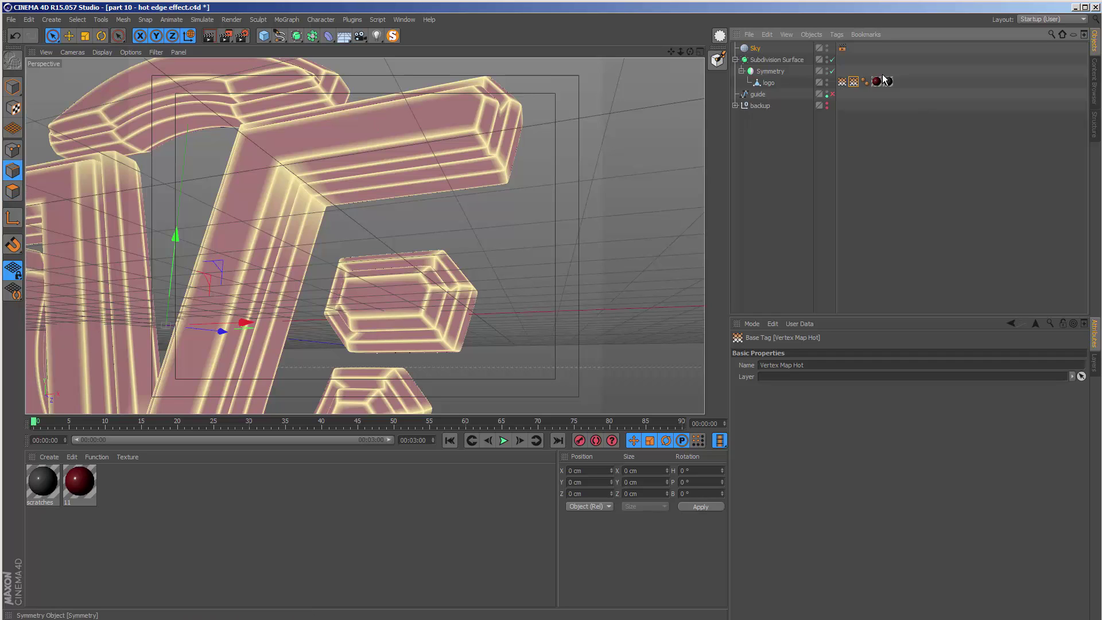
Step: Select the logo and set the Character Paint Tool to Erase mode
{"action": "left_click", "coordinate": [769, 85]}
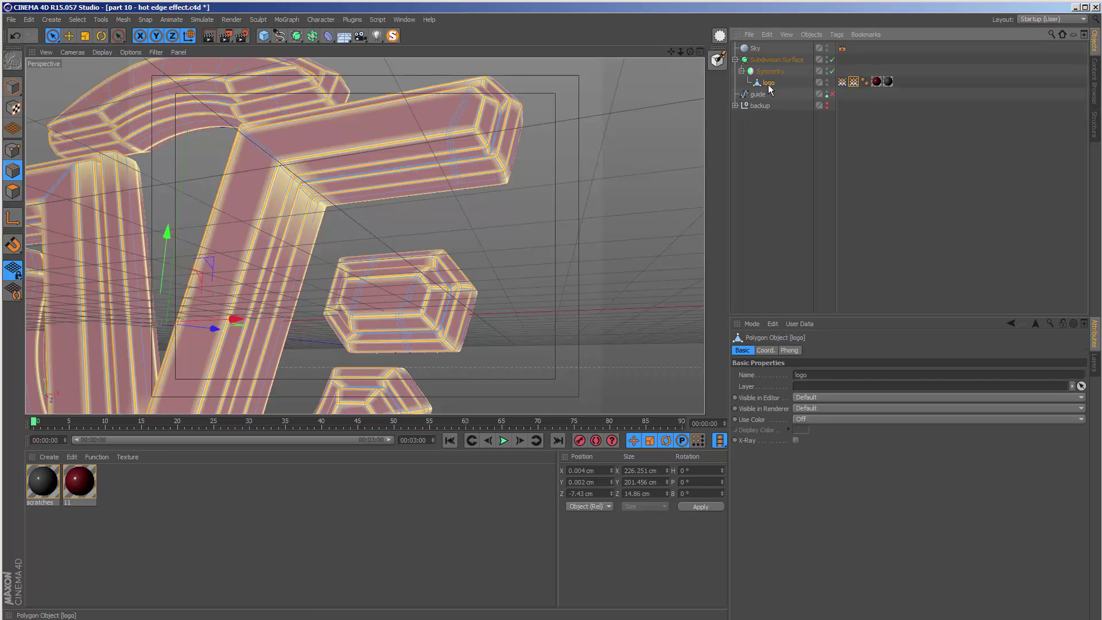
{"action": "left_click", "coordinate": [322, 19]}
{"action": "left_click", "coordinate": [343, 160]}
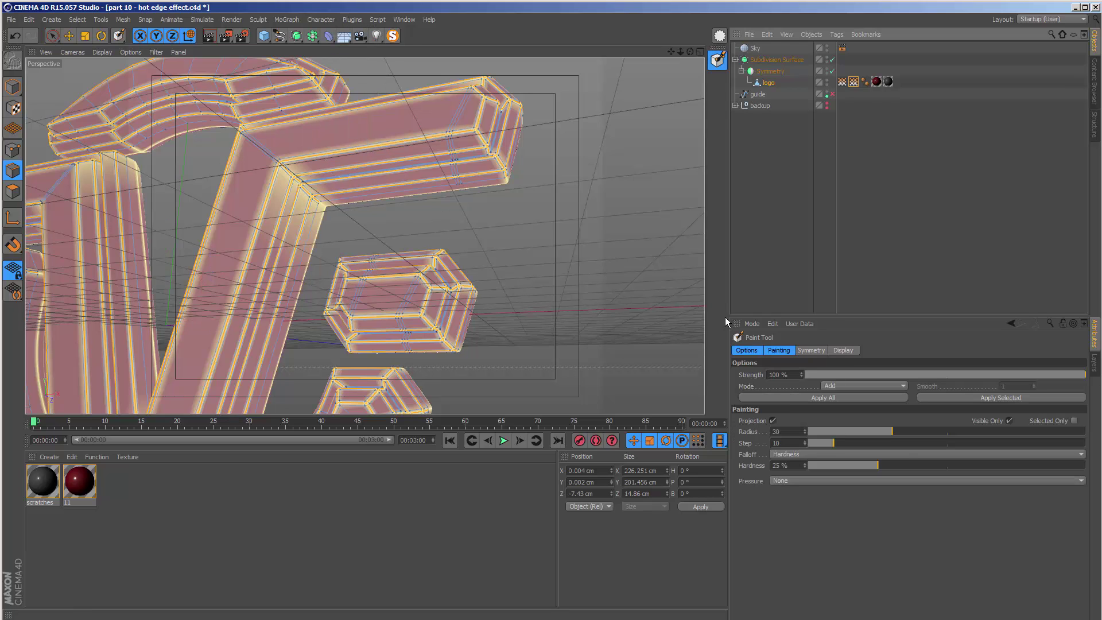
{"action": "left_click", "coordinate": [841, 386]}
{"action": "left_click", "coordinate": [841, 406]}
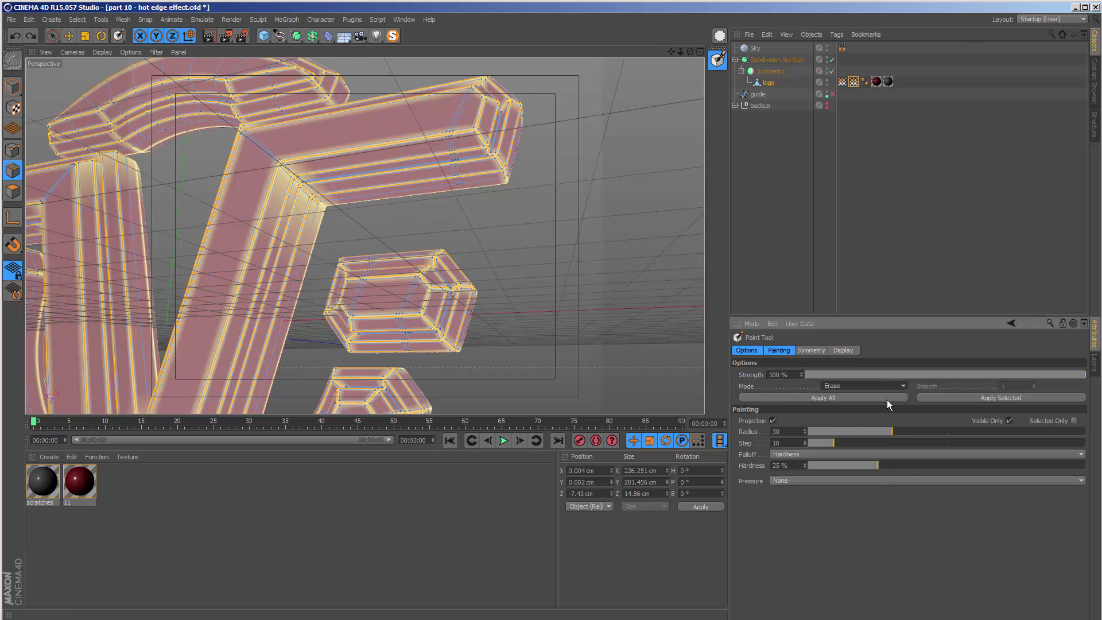
Step: Erase all Vertex Map Hot weights at 100% strength with Apply All, then deselect the tag
{"action": "left_click", "coordinate": [792, 374]}
{"action": "left_click_drag", "start_coordinate": [793, 374], "coordinate": [752, 383]}
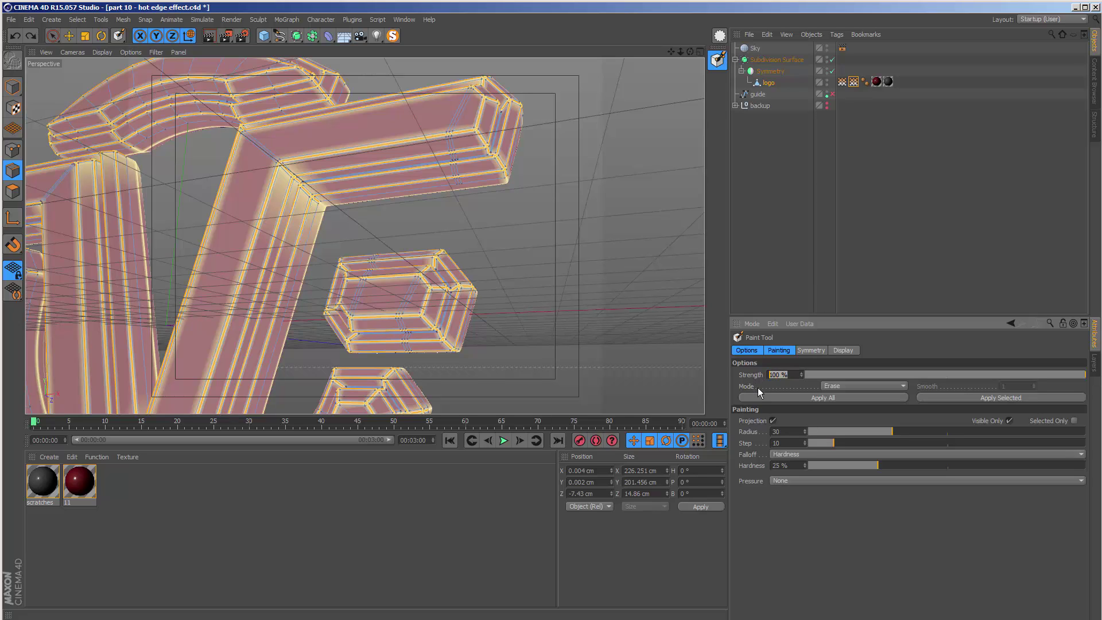
{"action": "left_click", "coordinate": [783, 397]}
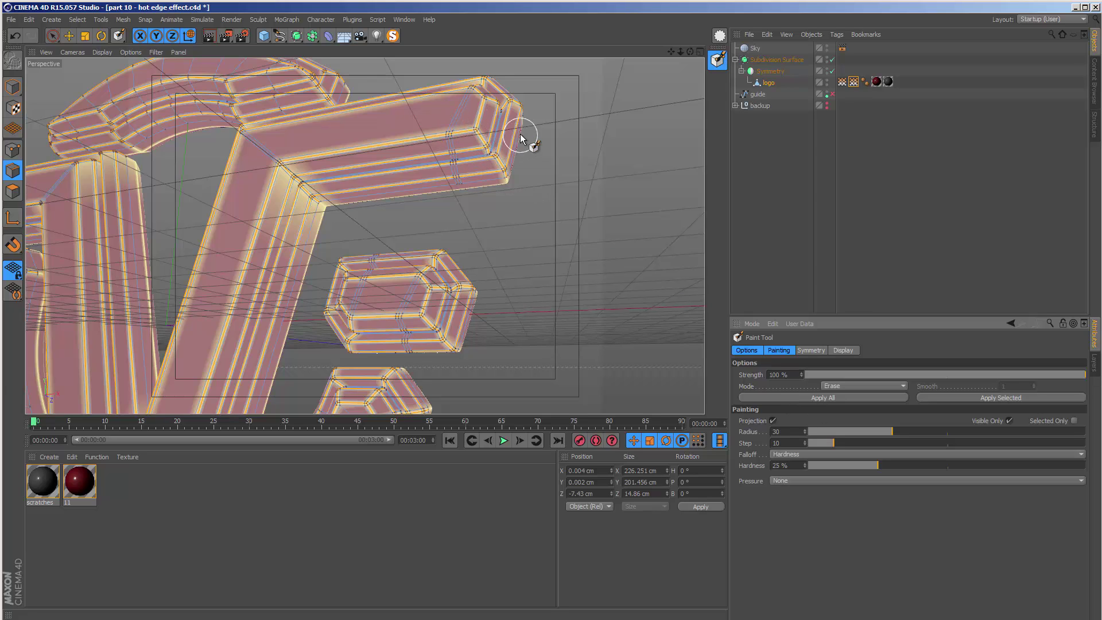
{"action": "left_click", "coordinate": [477, 135]}
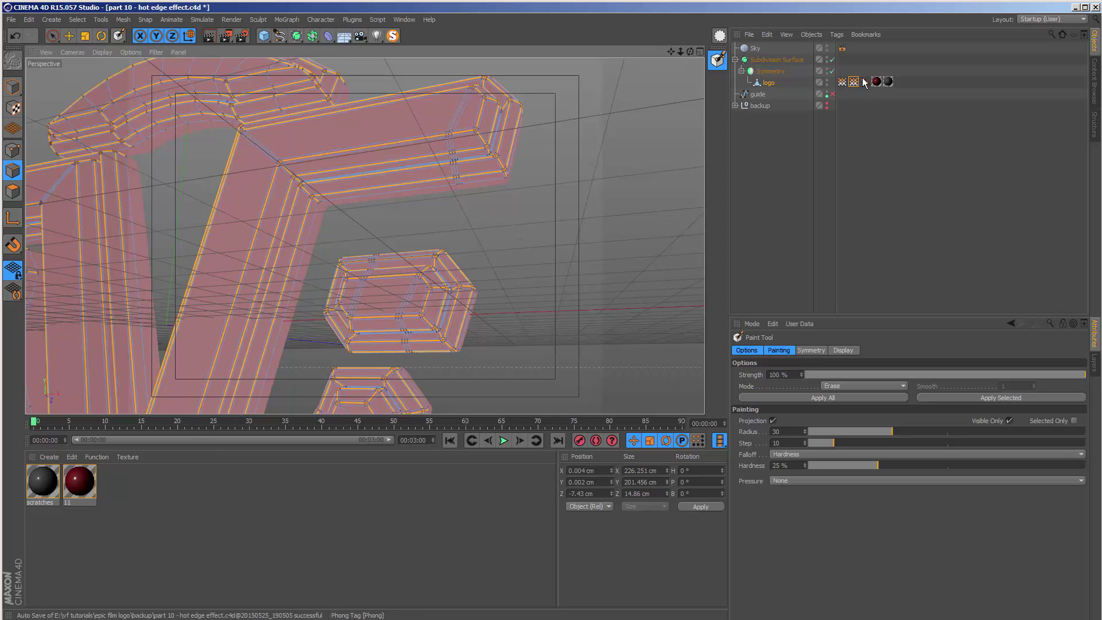
{"action": "left_click", "coordinate": [843, 117]}
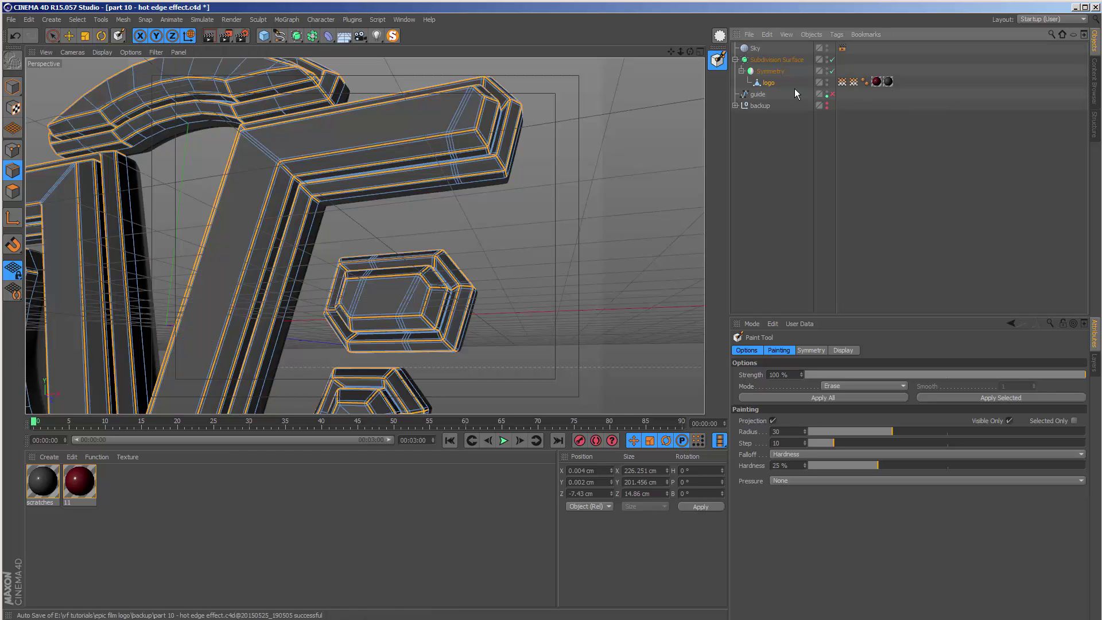
Step: Loop-select the edge along the logo's bar and add the hexagon's outer edge loop
{"action": "right_click", "coordinate": [242, 191]}
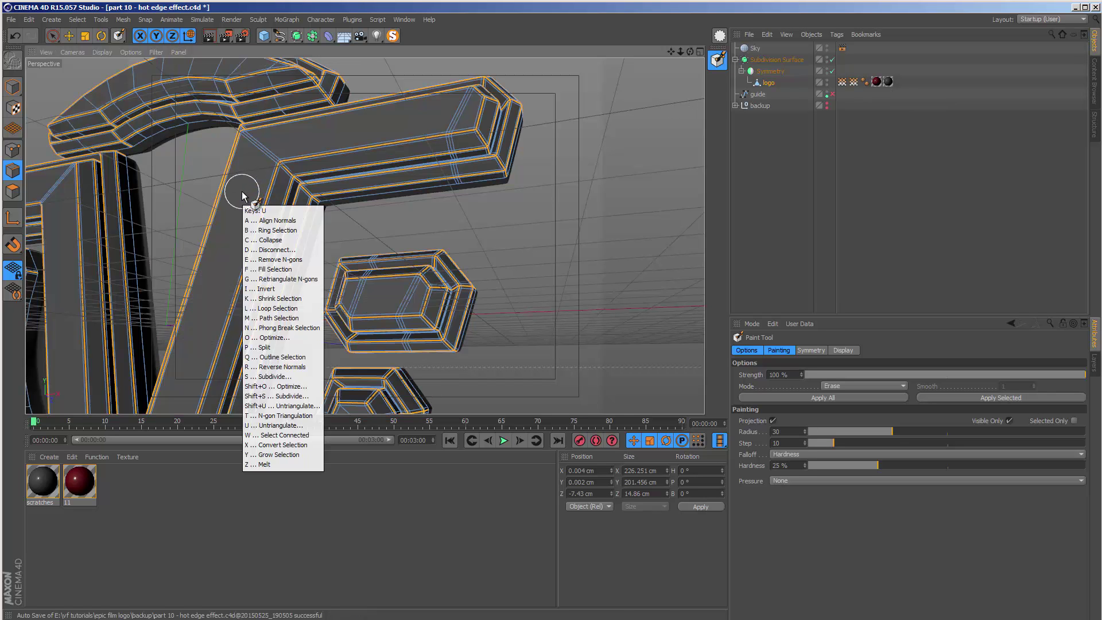
{"action": "left_click", "coordinate": [275, 214]}
{"action": "left_click", "coordinate": [473, 157]}
{"action": "scroll", "coordinate": [493, 155], "scroll_direction": "up", "scroll_amount": 5}
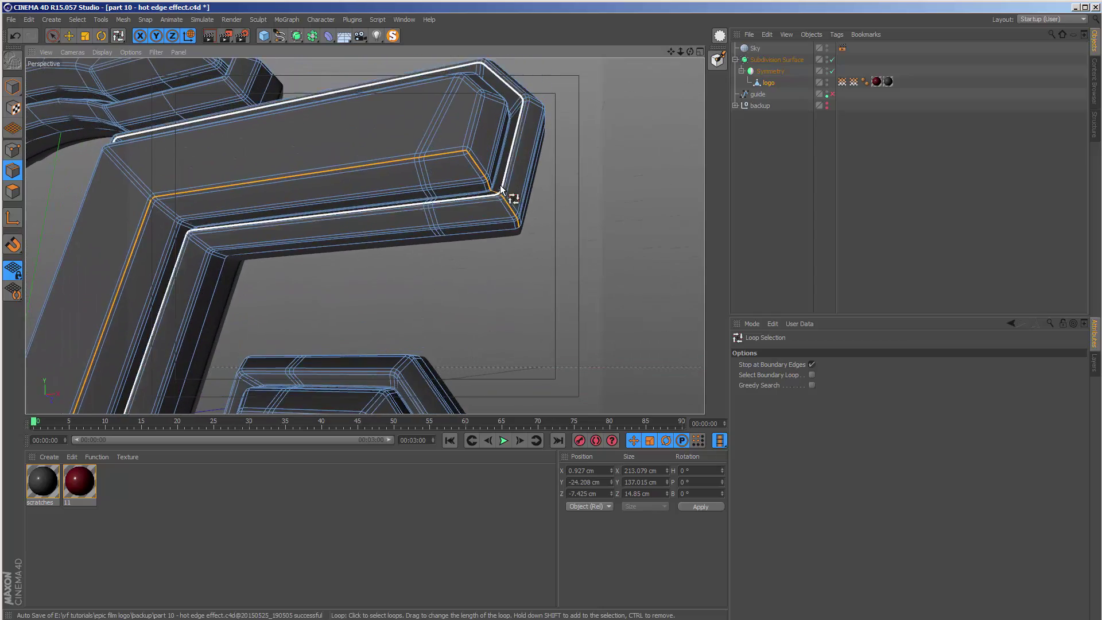
{"action": "left_click_drag", "start_coordinate": [501, 189], "coordinate": [426, 319], "text": "alt"}
{"action": "scroll", "coordinate": [436, 269], "scroll_direction": "up", "scroll_amount": 3}
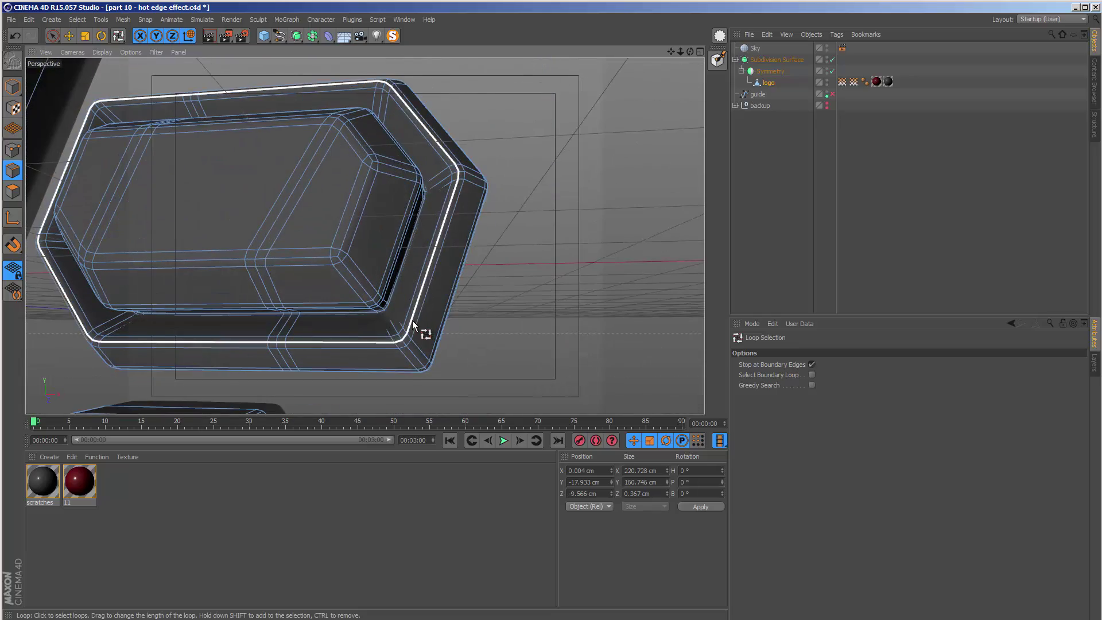
{"action": "left_click", "coordinate": [412, 321]}
{"action": "left_click_drag", "start_coordinate": [477, 167], "coordinate": [574, 218], "text": "alt"}
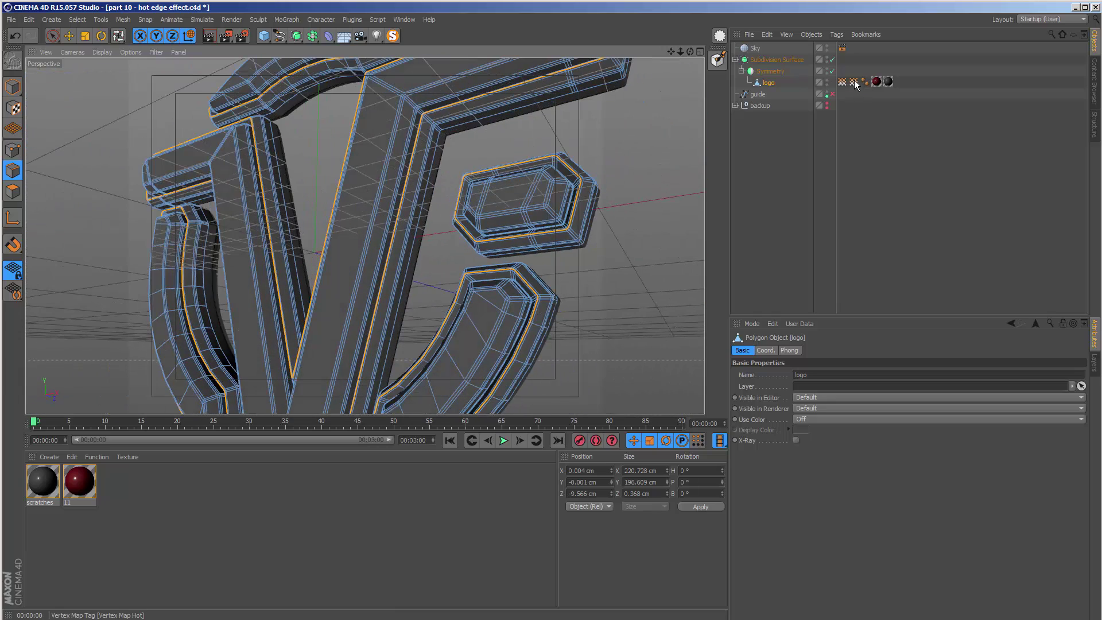
Step: Pick Vertex Map Hot and use the Paint Tool to add weight to the selected edge loops
{"action": "left_click", "coordinate": [854, 82]}
{"action": "left_click", "coordinate": [321, 19]}
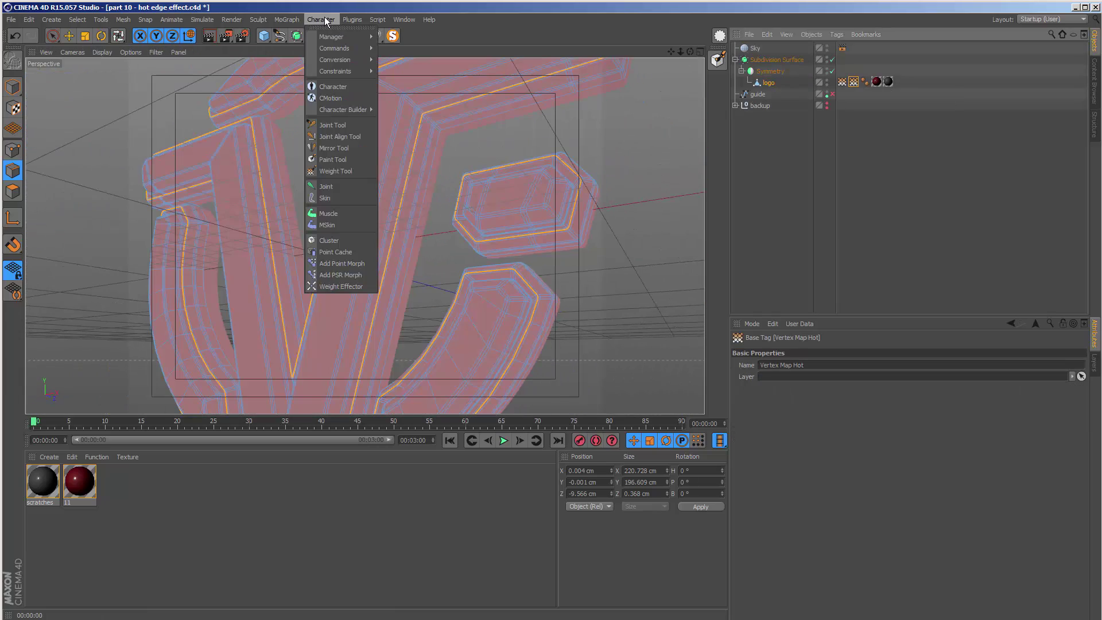
{"action": "left_click", "coordinate": [332, 160]}
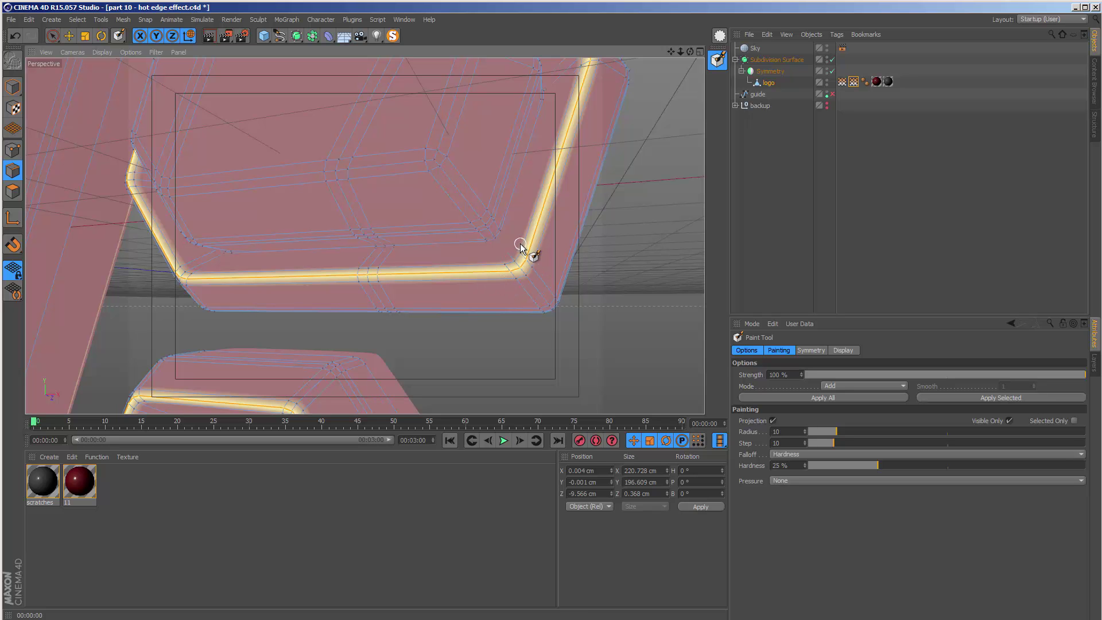
{"action": "scroll", "coordinate": [520, 247], "scroll_direction": "down", "scroll_amount": 10}
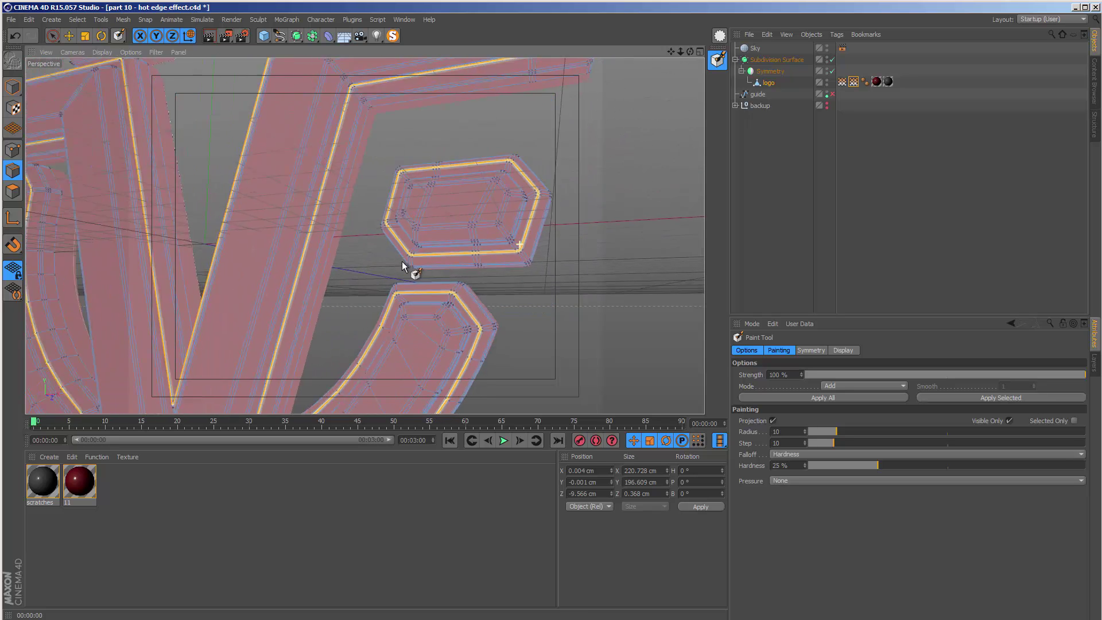
{"action": "left_click_drag", "start_coordinate": [349, 281], "coordinate": [466, 287], "text": "alt"}
{"action": "scroll", "coordinate": [463, 227], "scroll_direction": "up", "scroll_amount": 10}
{"action": "scroll", "coordinate": [571, 167], "scroll_direction": "up", "scroll_amount": 3}
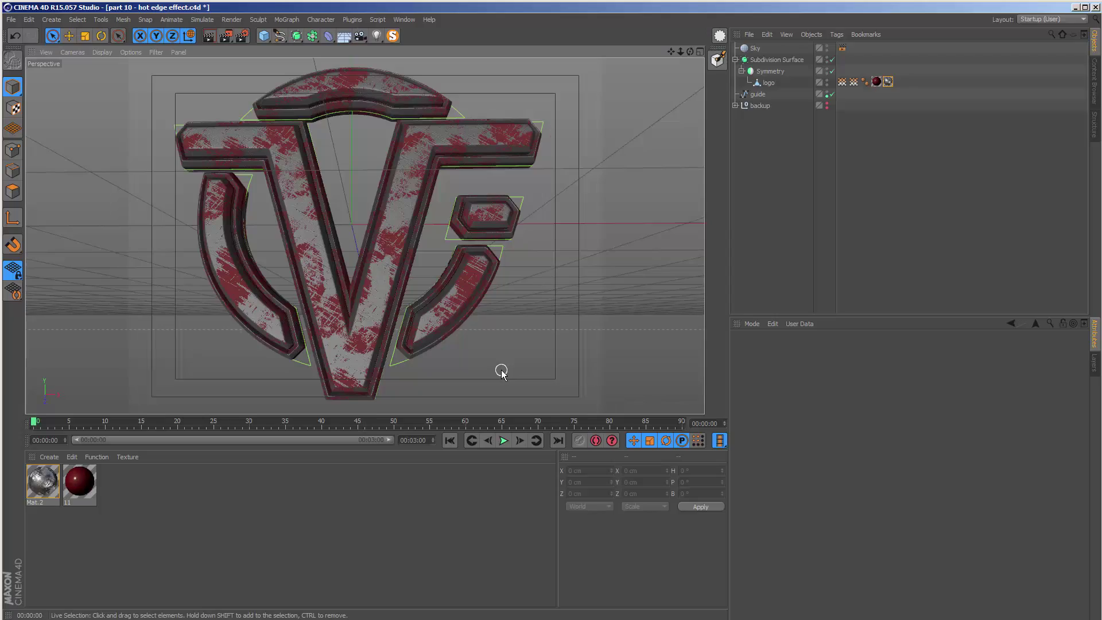
Step: Start an interactive render region on the logo and inspect Mat.2's tag tiling (Tiles U 3)
{"action": "key", "text": "alt+r"}
{"action": "middle_click_drag", "start_coordinate": [489, 360], "coordinate": [407, 318], "text": "alt"}
{"action": "left_click_drag", "start_coordinate": [407, 319], "coordinate": [371, 249], "text": "alt"}
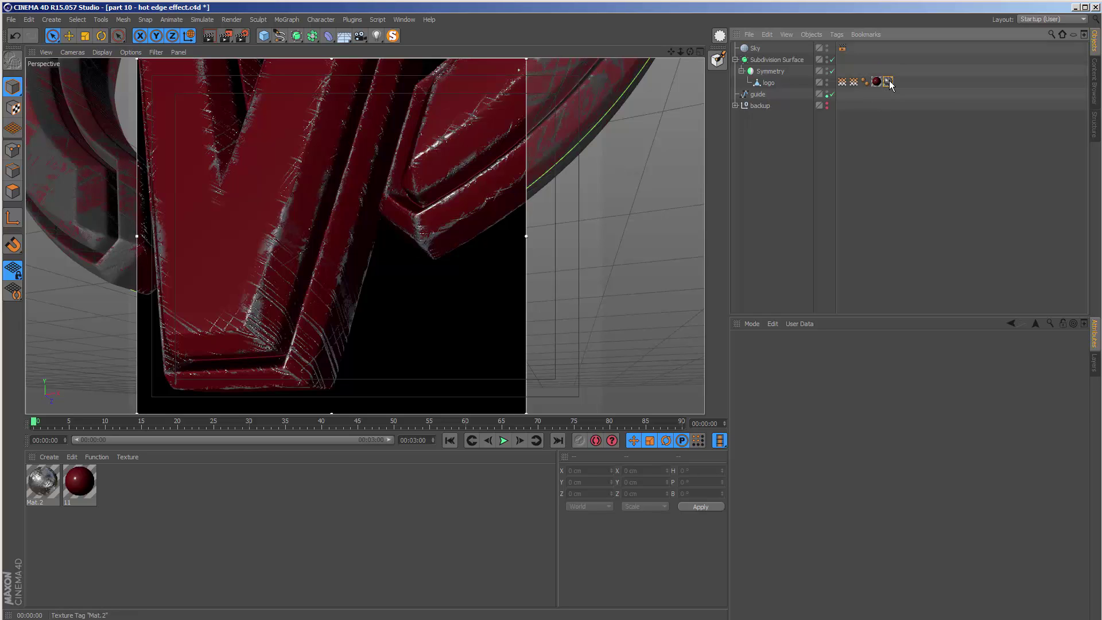
{"action": "left_click", "coordinate": [888, 81]}
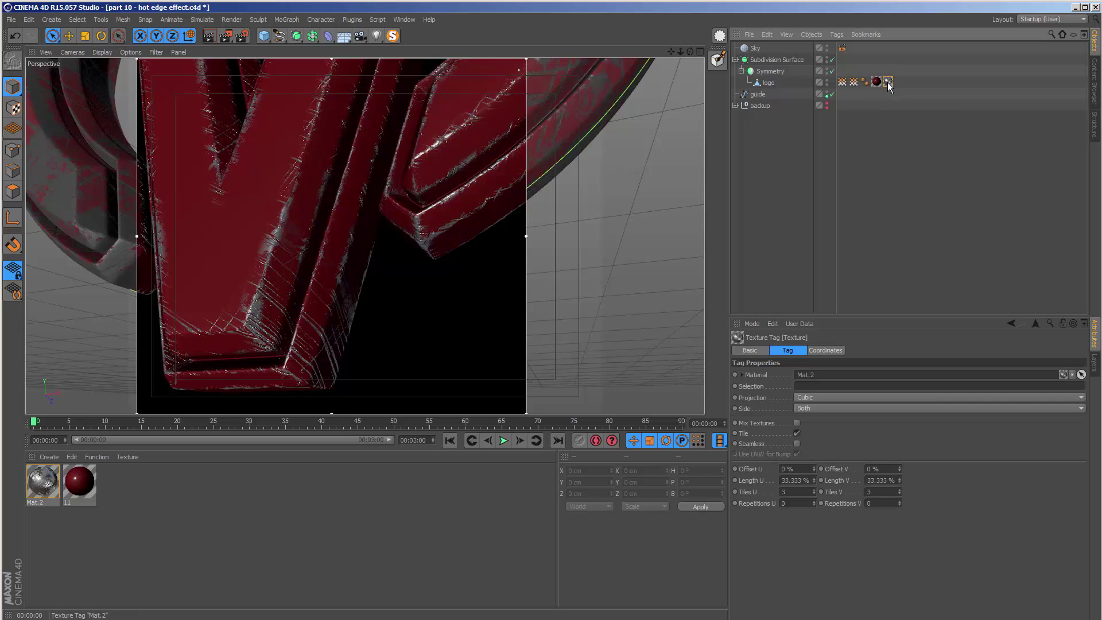
{"action": "double_click", "coordinate": [799, 492]}
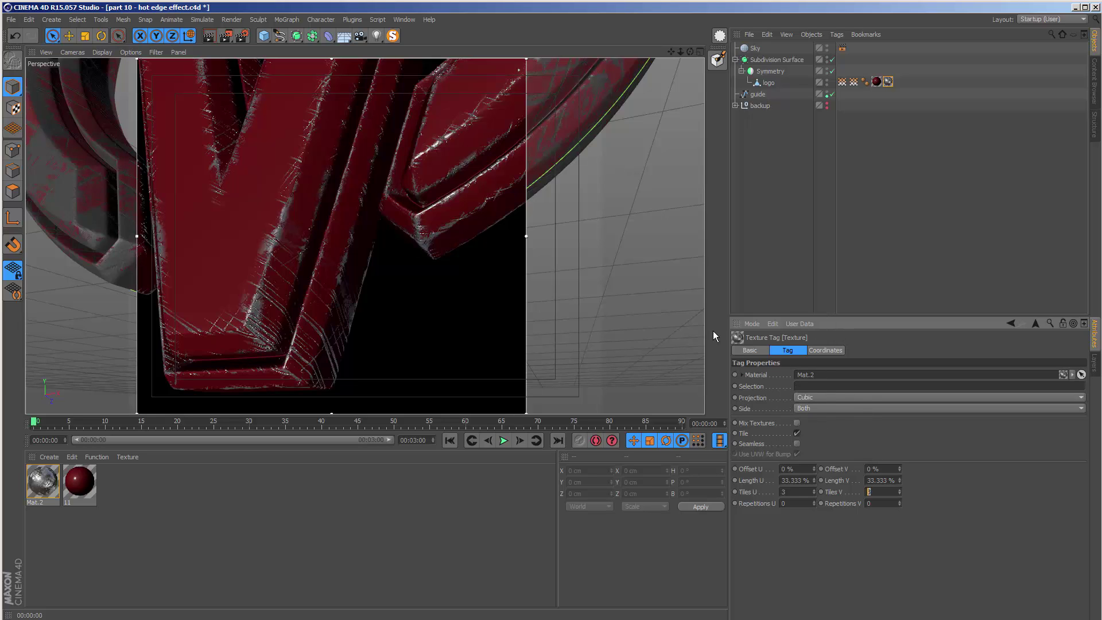
Step: Duplicate Mat.2 and rename the copy 'hot edge'
{"action": "left_click_drag", "start_coordinate": [47, 492], "coordinate": [85, 496], "text": "ctrl"}
{"action": "double_click", "coordinate": [85, 492]}
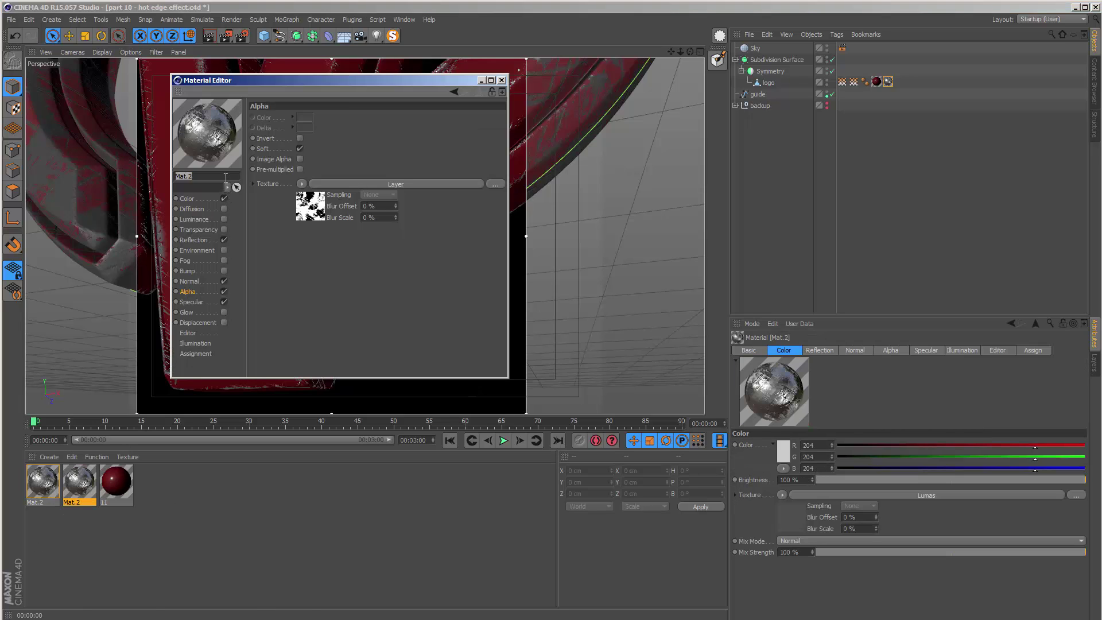
{"action": "type", "text": "hot edge"}
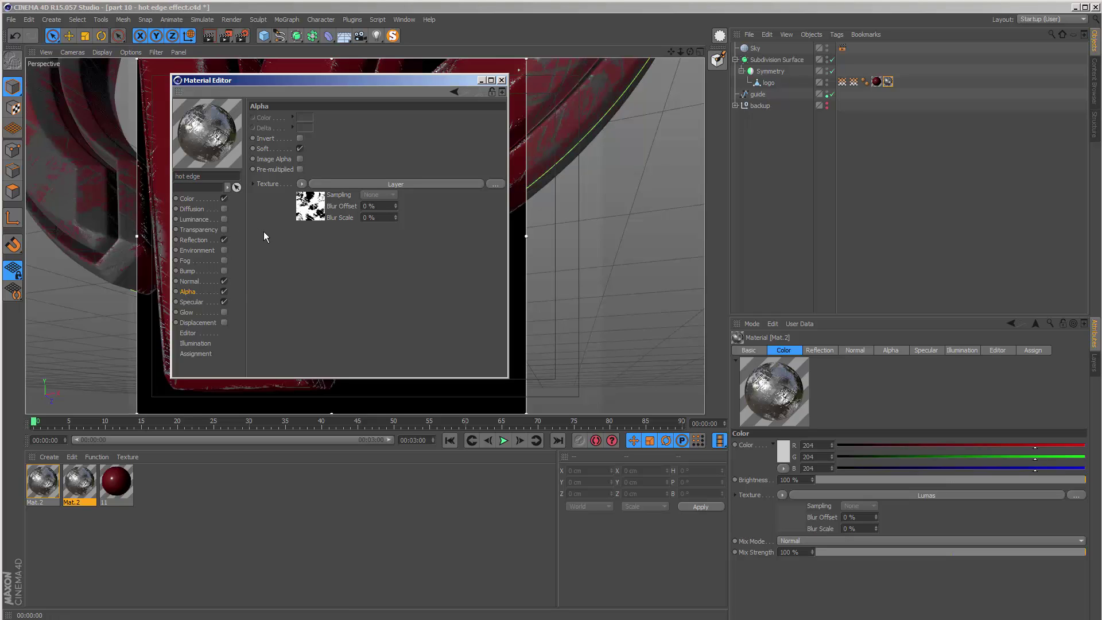
{"action": "key", "text": "Return"}
Step: Link Vertex Map Hot into the Vertex Map shader inside the alpha channel's layer
{"action": "left_click", "coordinate": [308, 212]}
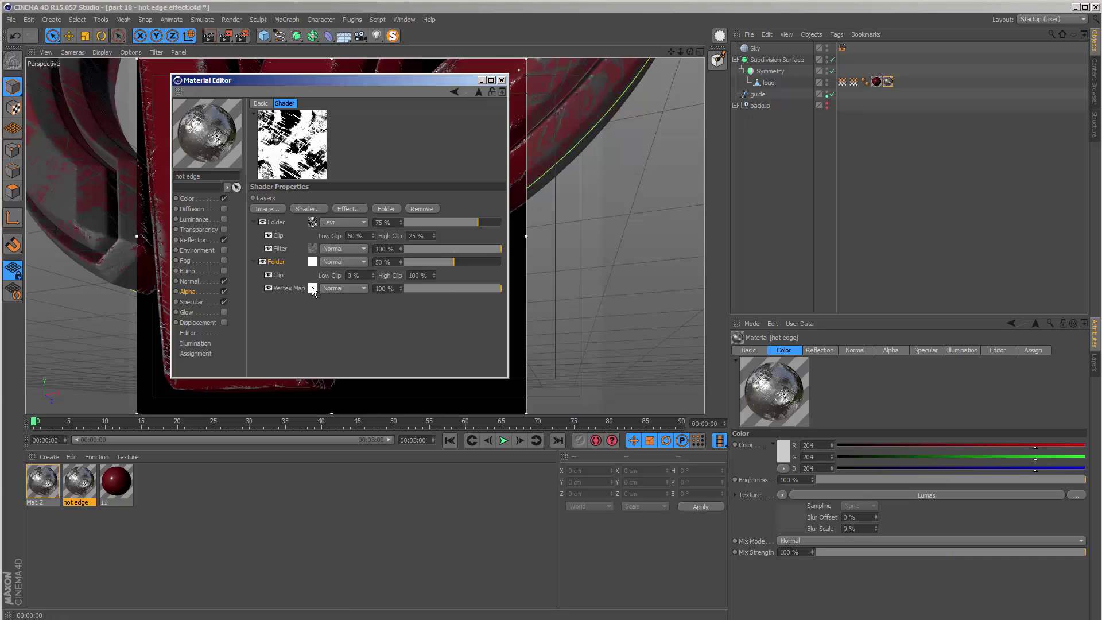
{"action": "left_click", "coordinate": [312, 288]}
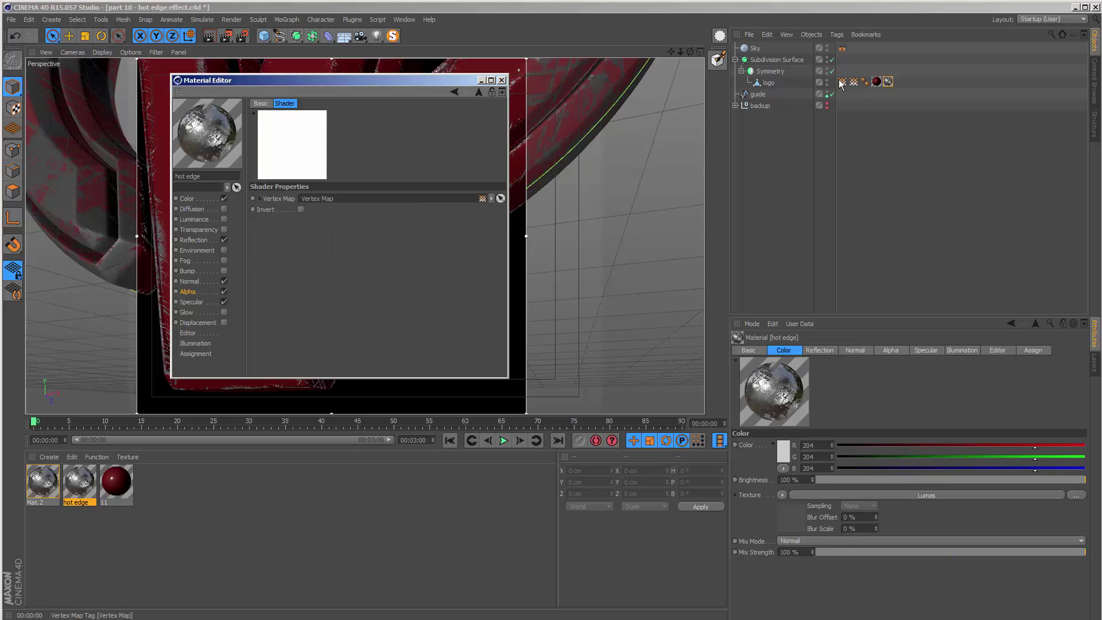
{"action": "left_click_drag", "start_coordinate": [853, 84], "coordinate": [332, 198]}
{"action": "left_click_drag", "start_coordinate": [252, 81], "coordinate": [700, 208]}
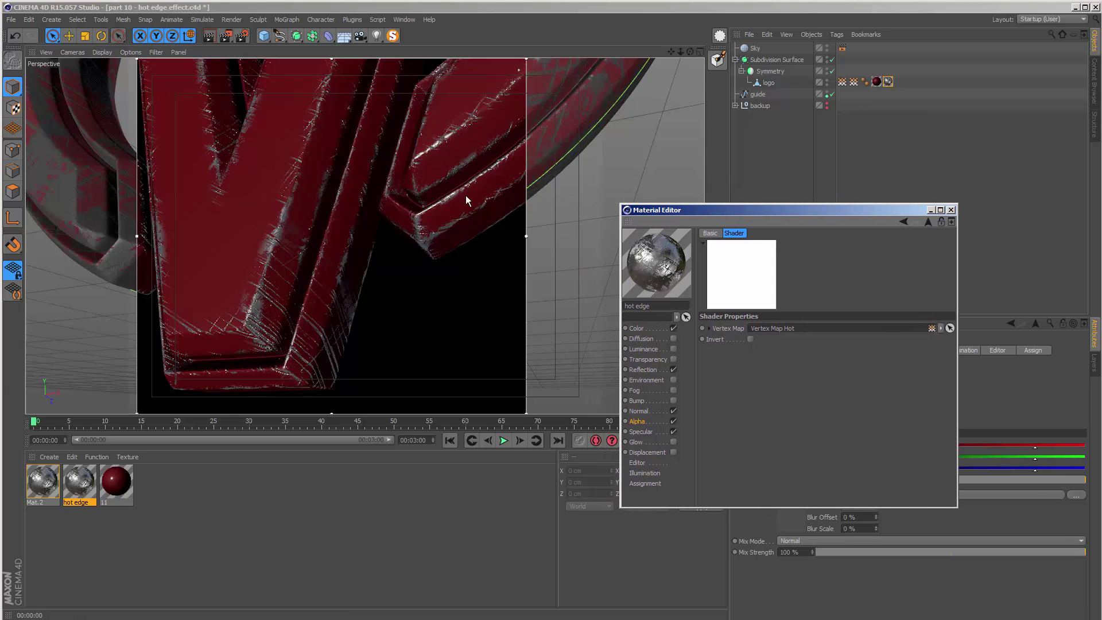
Step: Enable Luminance and apply hot edge to the logo with Cubic projection and Tiles V 3
{"action": "left_click", "coordinate": [673, 349]}
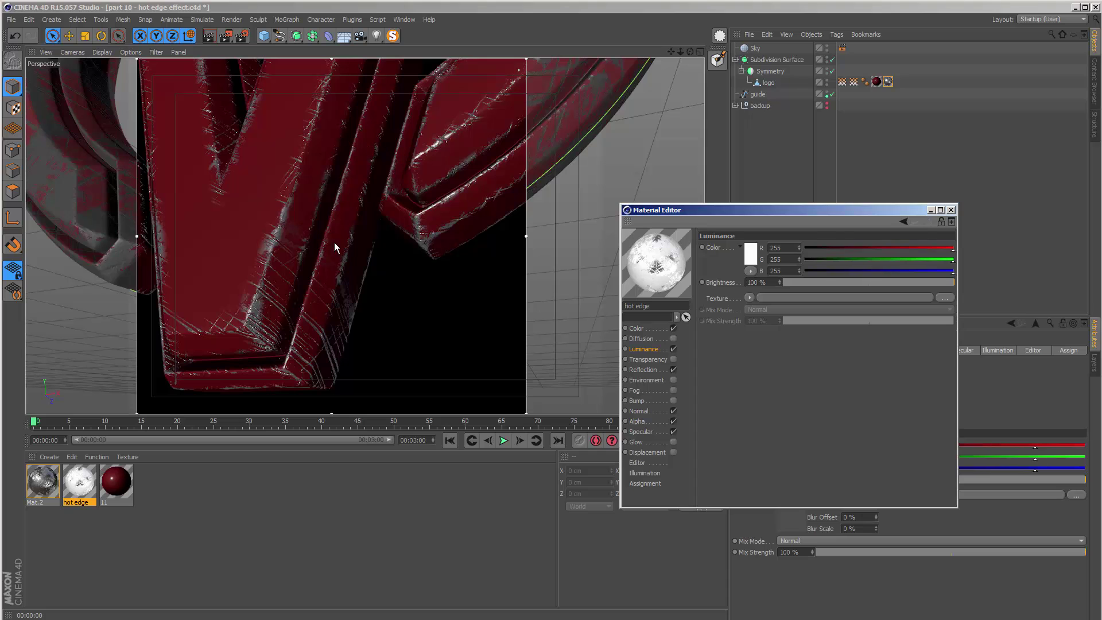
{"action": "left_click_drag", "start_coordinate": [85, 482], "coordinate": [790, 84]}
{"action": "left_click_drag", "start_coordinate": [812, 206], "coordinate": [623, 195]}
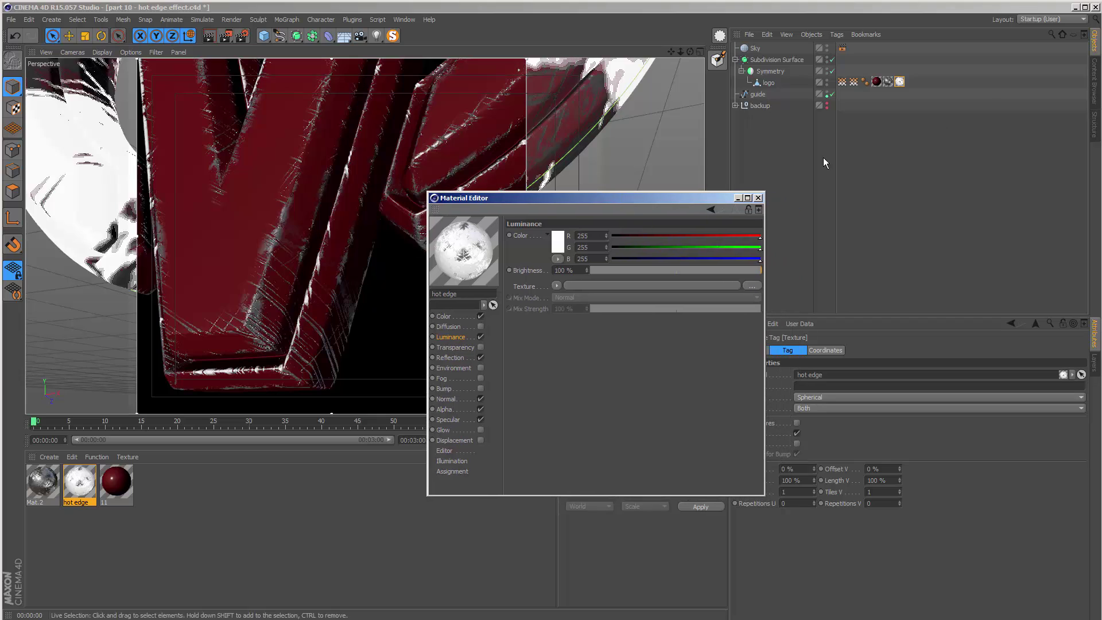
{"action": "left_click", "coordinate": [828, 396]}
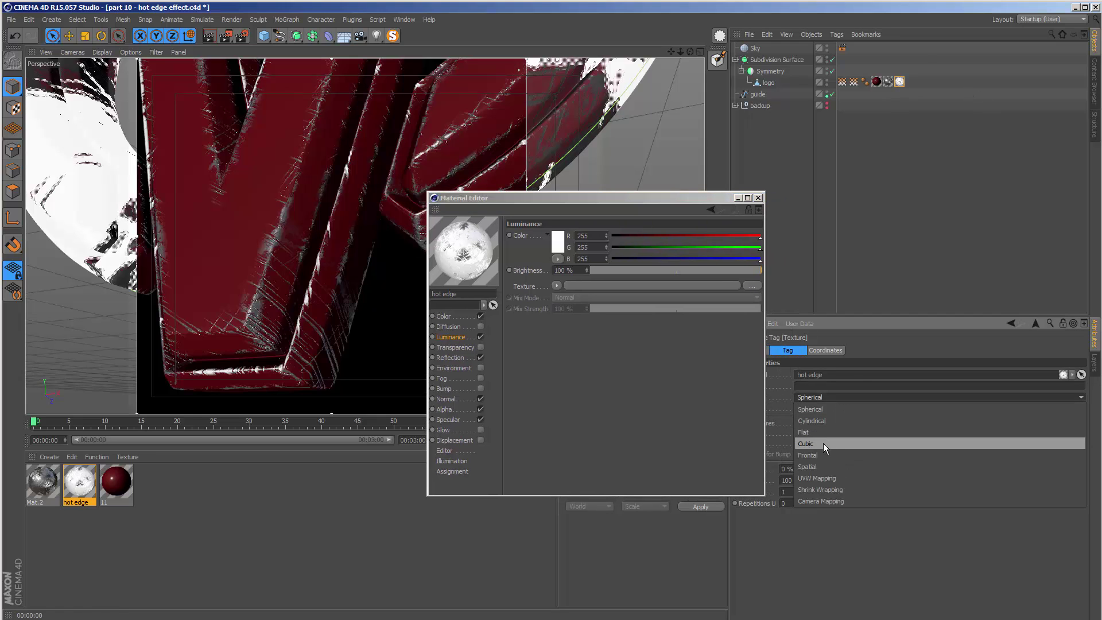
{"action": "left_click", "coordinate": [823, 443]}
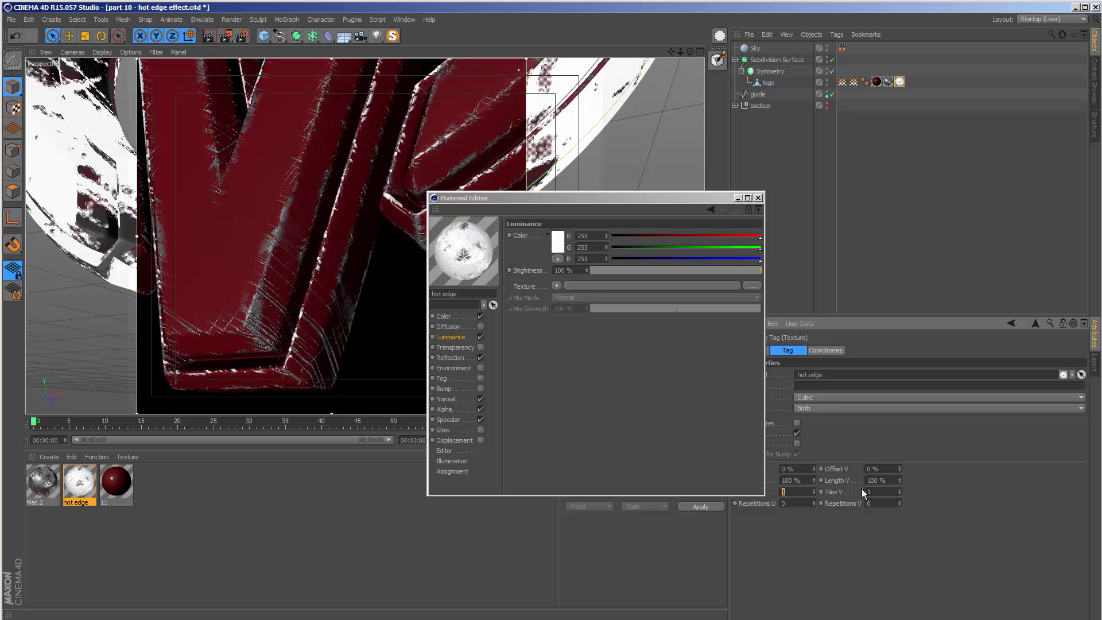
{"action": "type", "text": "3"}
{"action": "key", "text": "Return"}
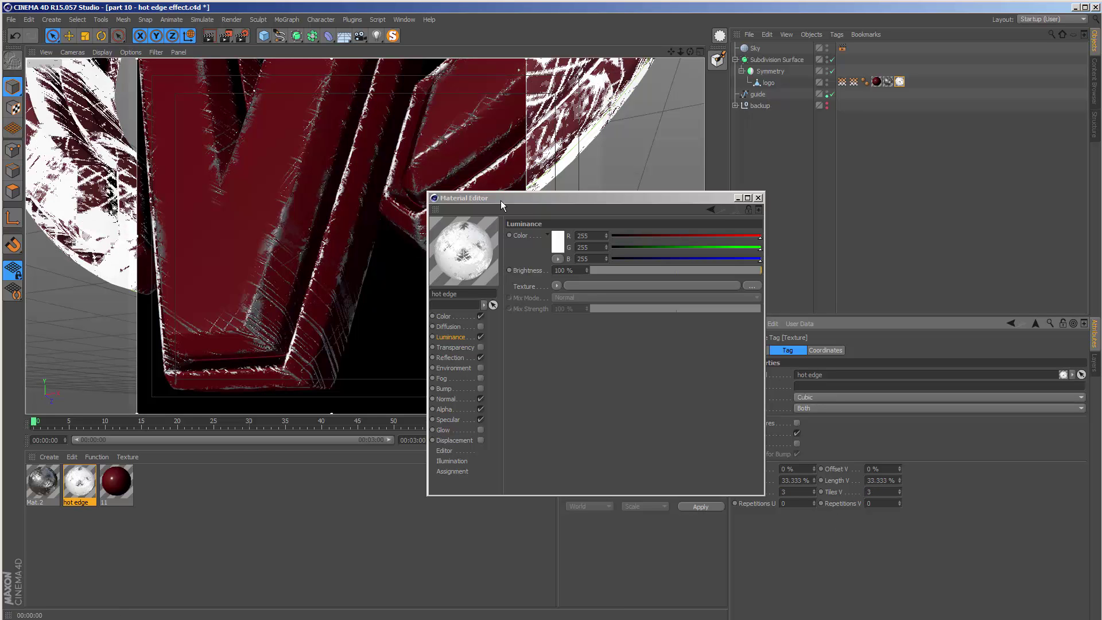
Step: Turn off the hot edge material's Color channel
{"action": "left_click", "coordinate": [500, 201]}
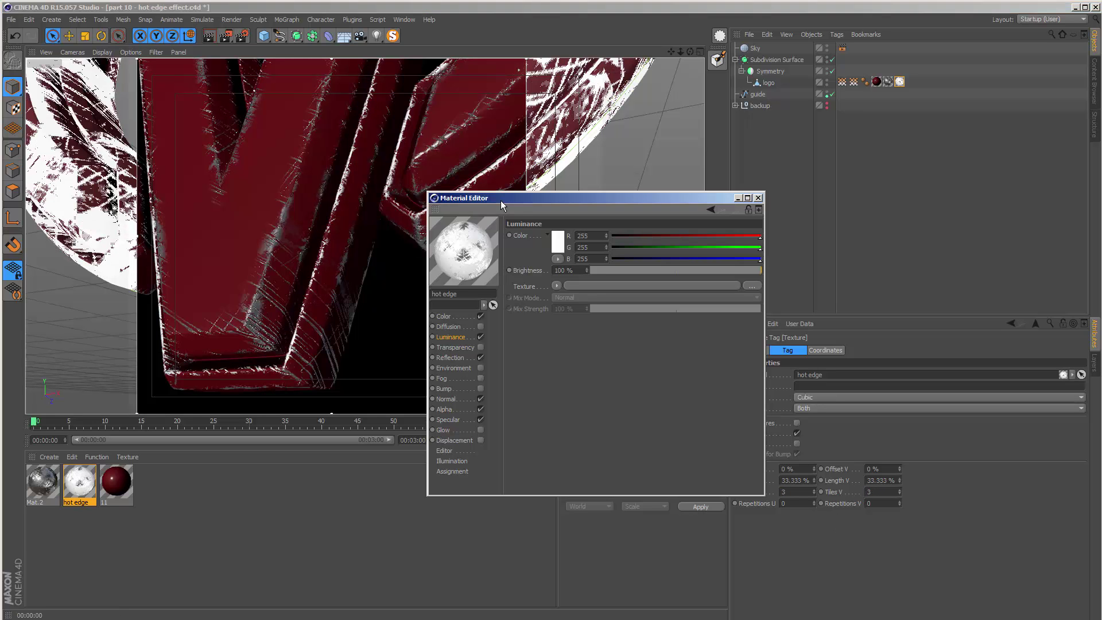
{"action": "left_click", "coordinate": [453, 316]}
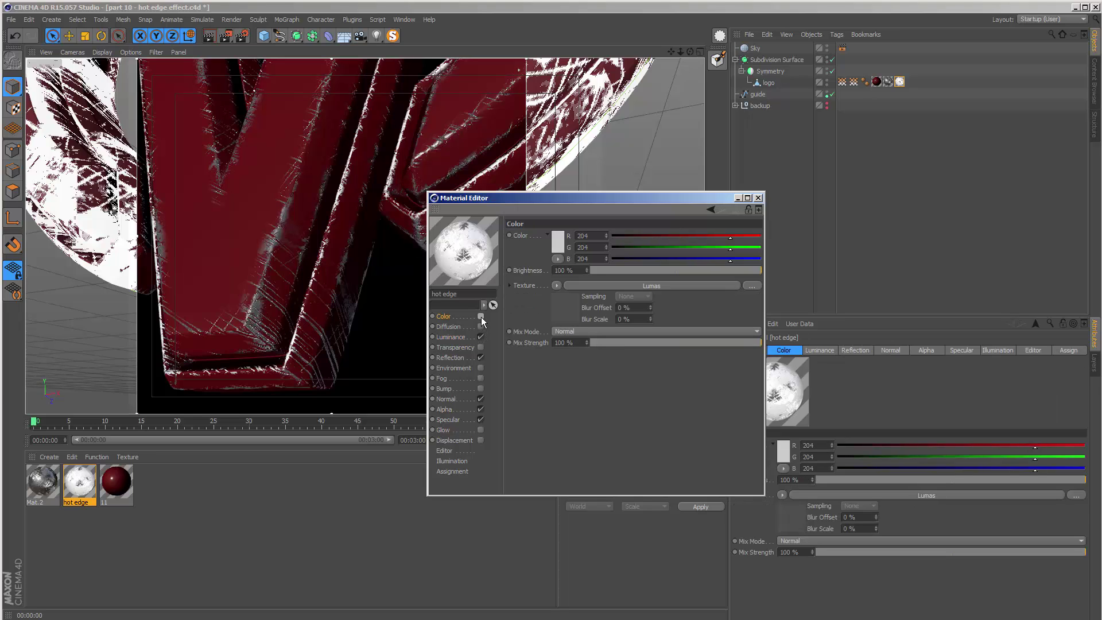
{"action": "left_click", "coordinate": [481, 317]}
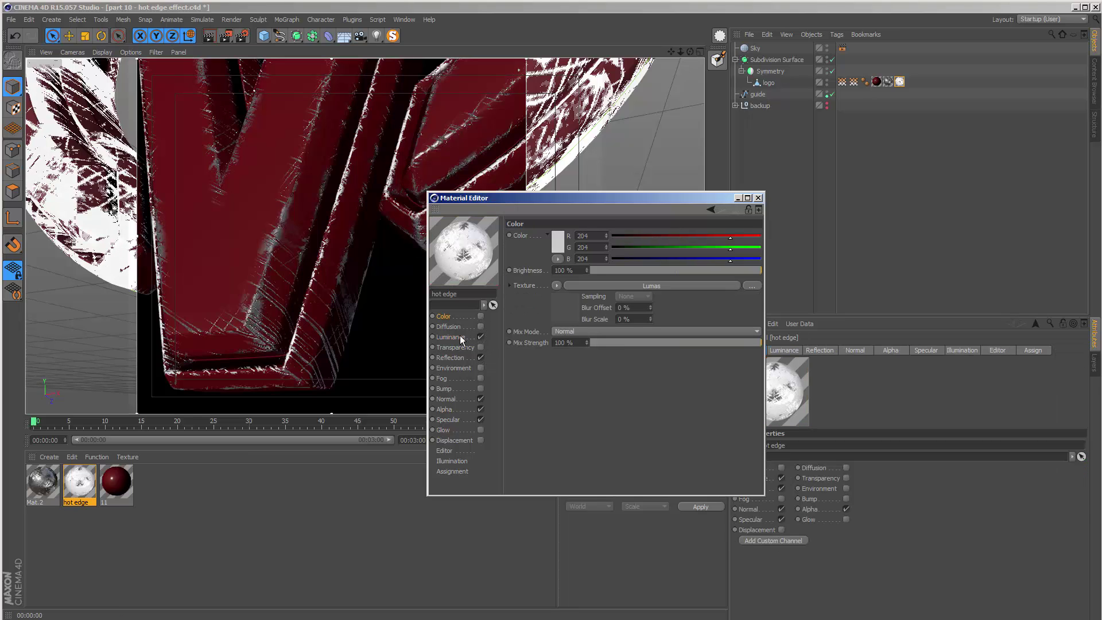
Step: Load a Noise shader into hot edge's Luminance texture with UV (2D) noise space
{"action": "left_click", "coordinate": [474, 337]}
{"action": "left_click", "coordinate": [556, 285]}
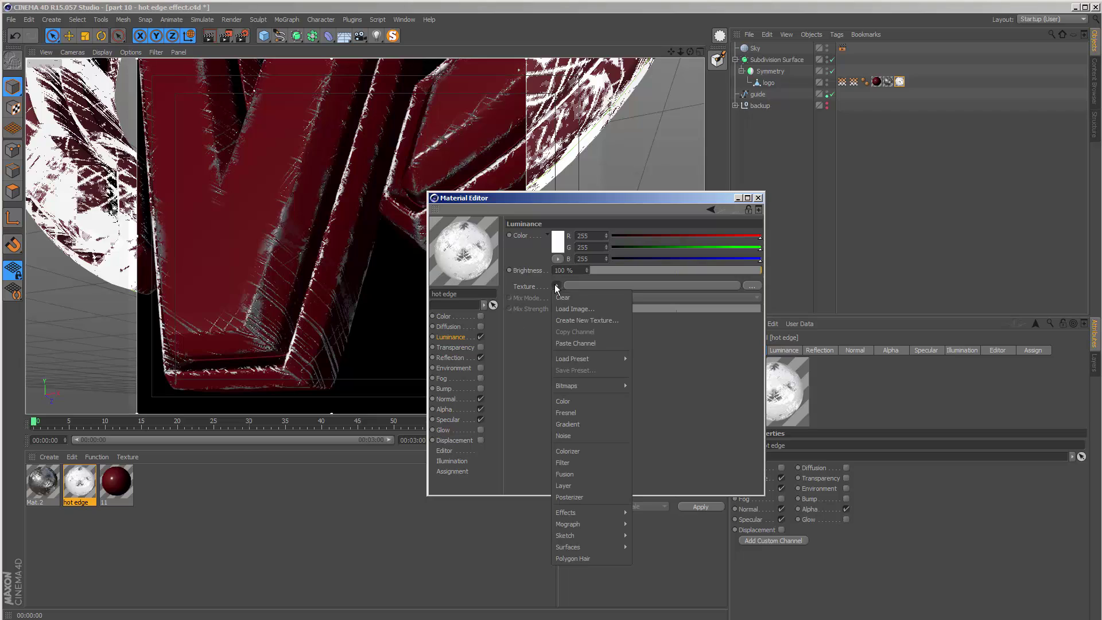
{"action": "left_click", "coordinate": [563, 436]}
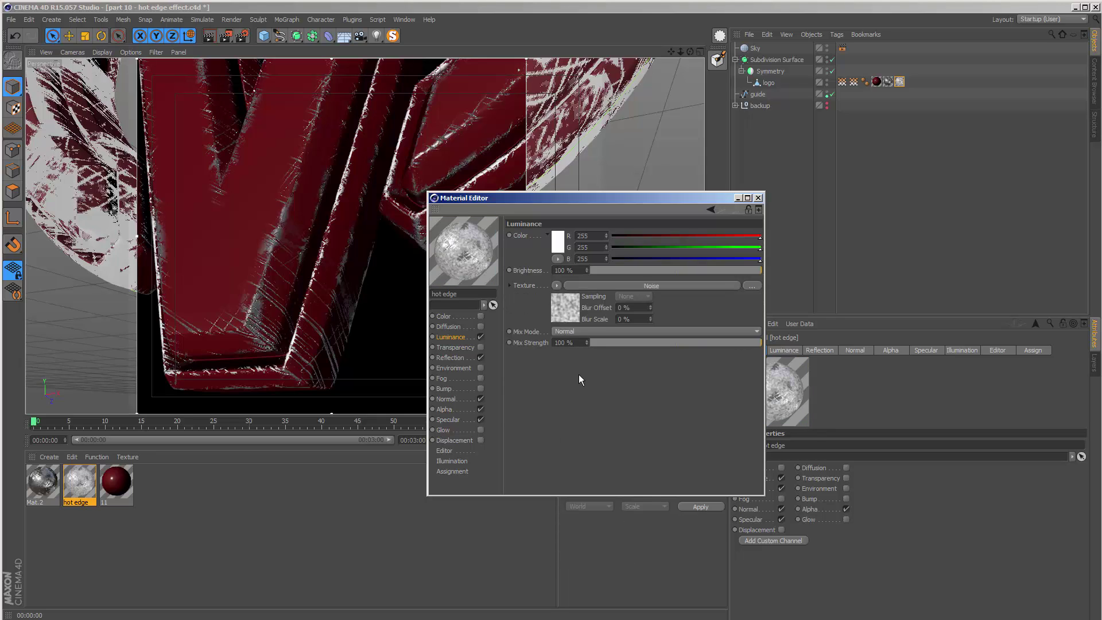
{"action": "left_click", "coordinate": [576, 317]}
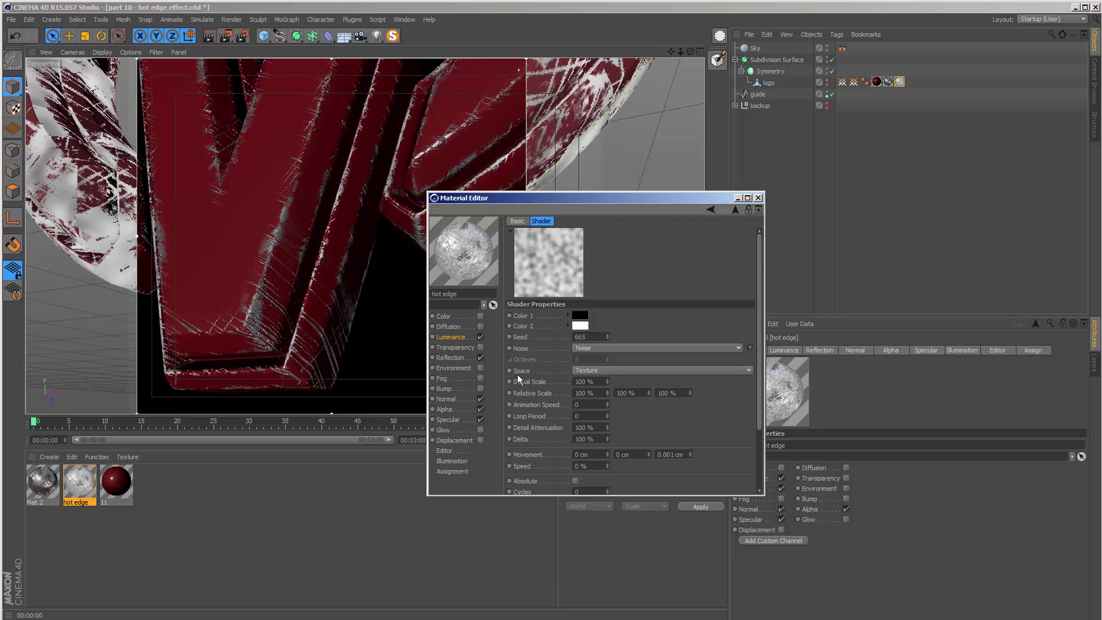
{"action": "left_click", "coordinate": [594, 372]}
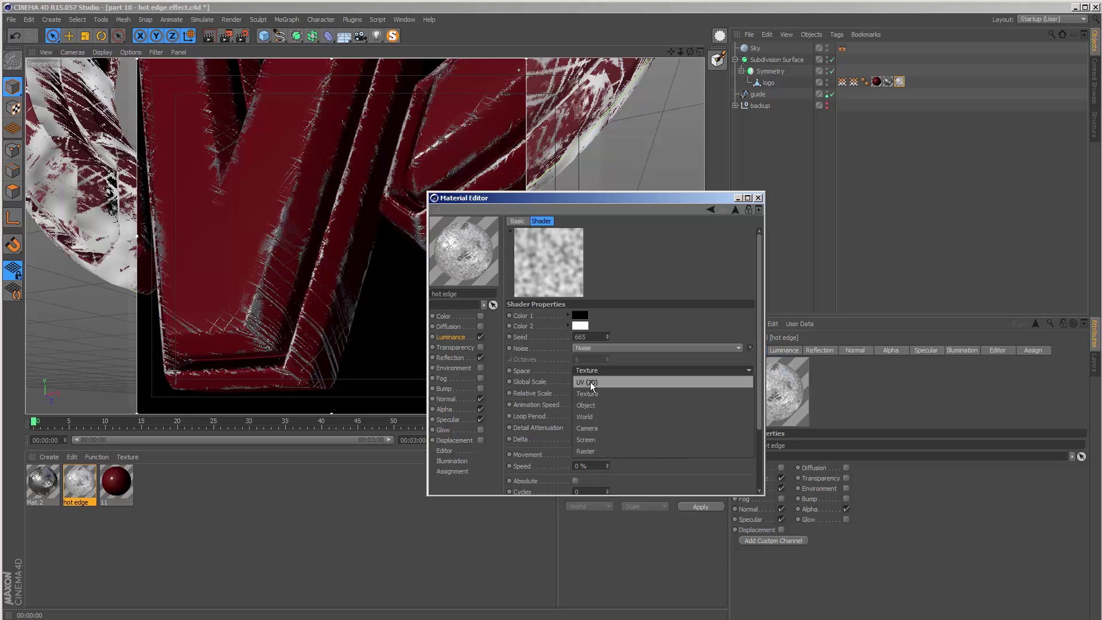
{"action": "left_click", "coordinate": [591, 382]}
Step: Set the noise Color 1 to bright red
{"action": "left_click", "coordinate": [581, 315]}
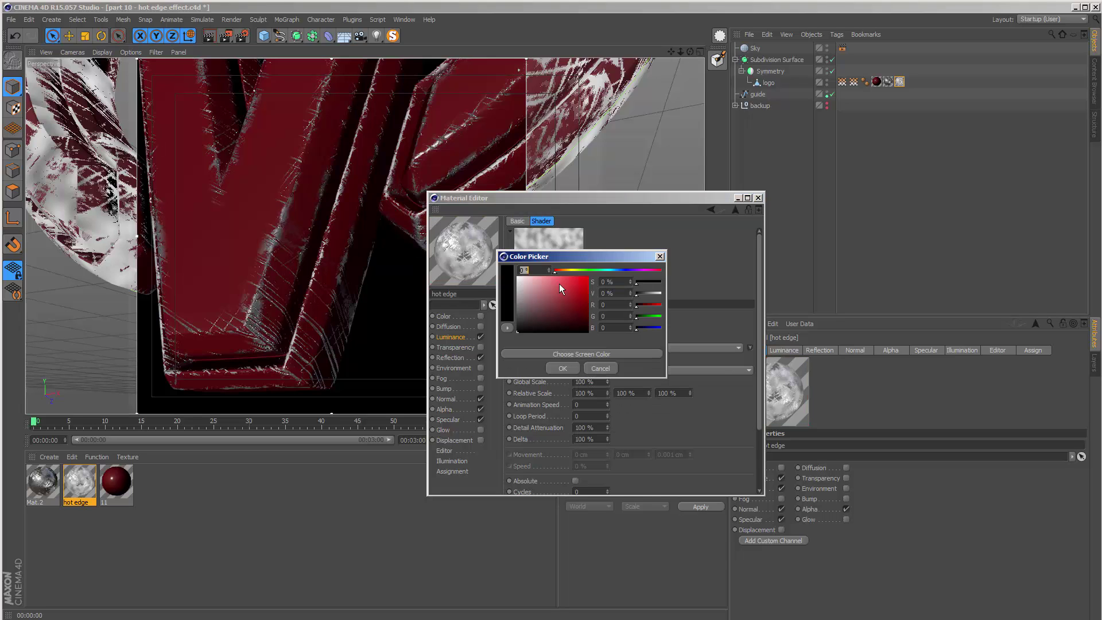
{"action": "left_click_drag", "start_coordinate": [575, 285], "coordinate": [558, 275]}
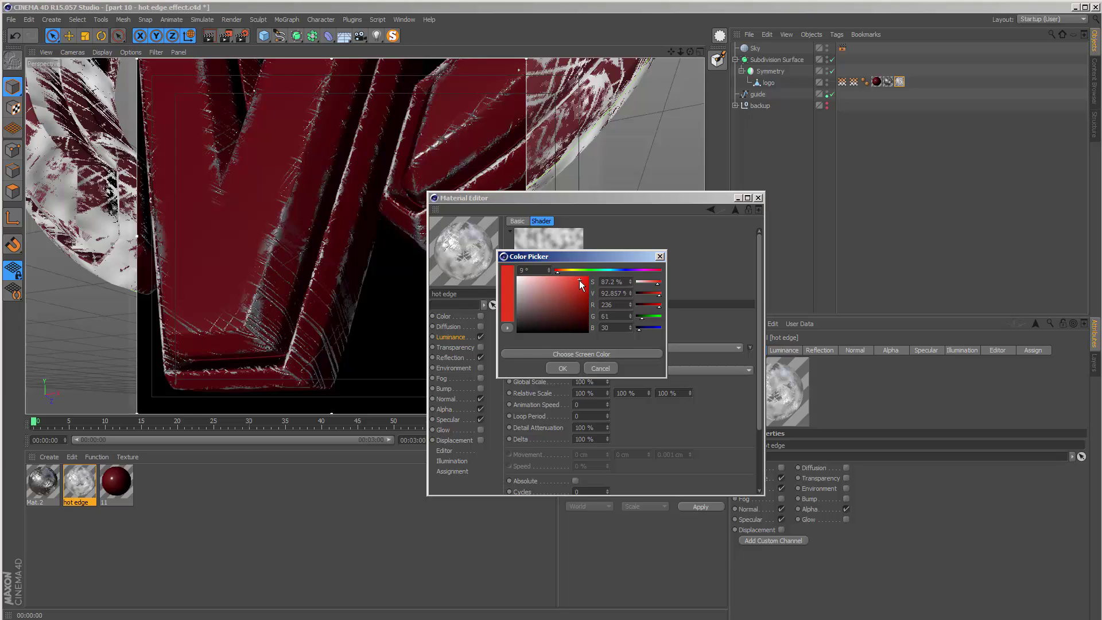
{"action": "left_click_drag", "start_coordinate": [581, 284], "coordinate": [582, 284]}
{"action": "left_click", "coordinate": [573, 370]}
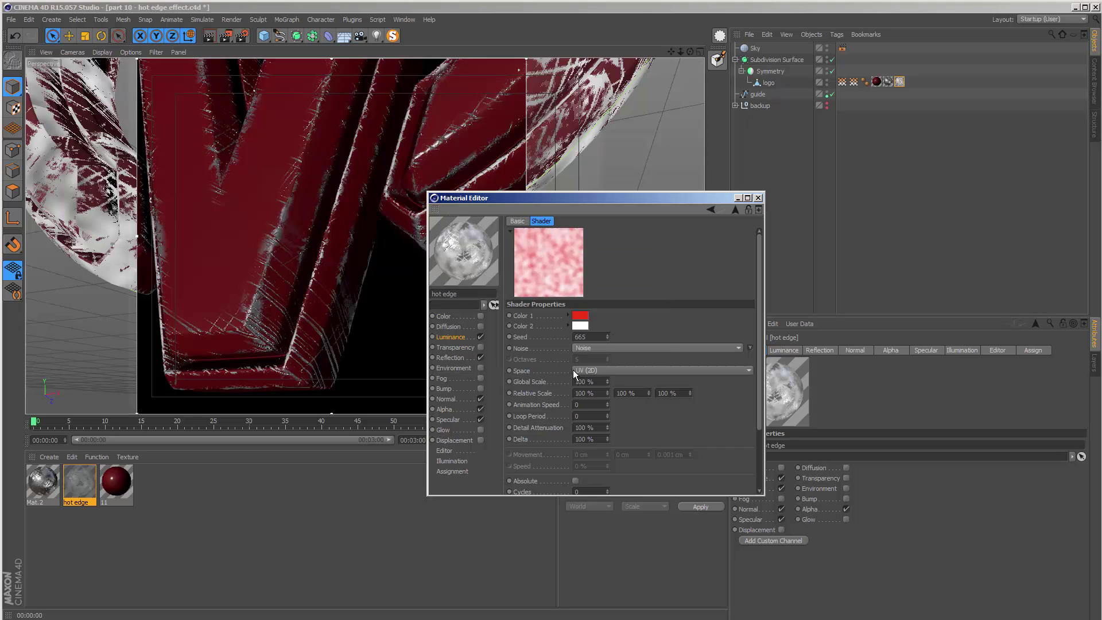
Step: Make noise Color 2 yellow-orange at hue 46° and set Global Scale to 50%
{"action": "left_click", "coordinate": [582, 326]}
{"action": "left_click_drag", "start_coordinate": [556, 283], "coordinate": [567, 282]}
{"action": "left_click_drag", "start_coordinate": [569, 294], "coordinate": [583, 286]}
{"action": "type", "text": "40"}
{"action": "key", "text": "Return"}
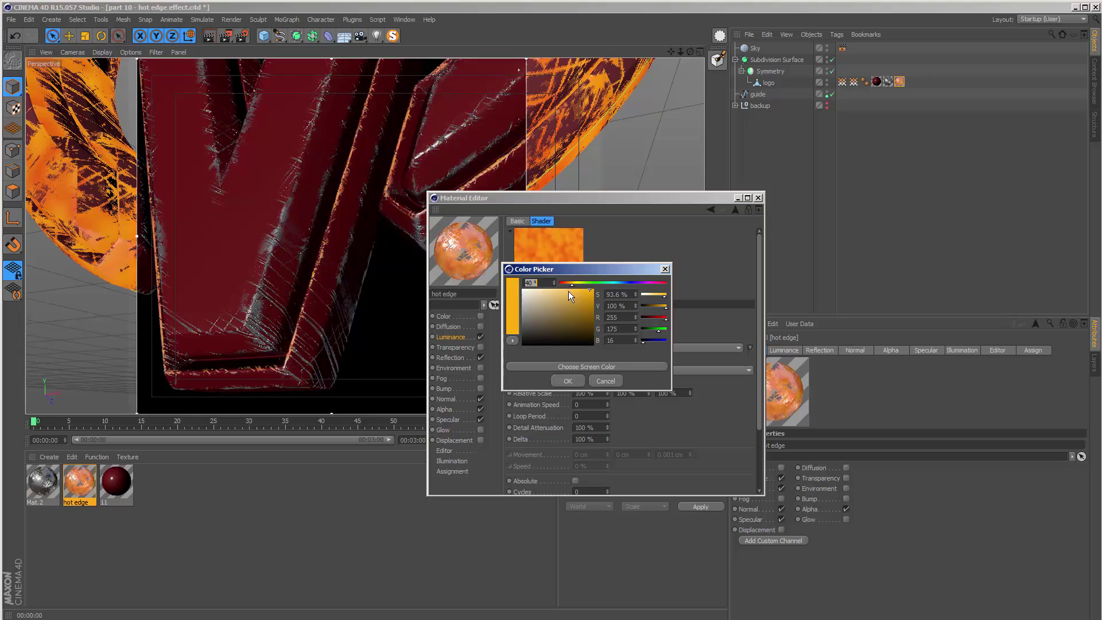
{"action": "type", "text": "46"}
{"action": "key", "text": "Return"}
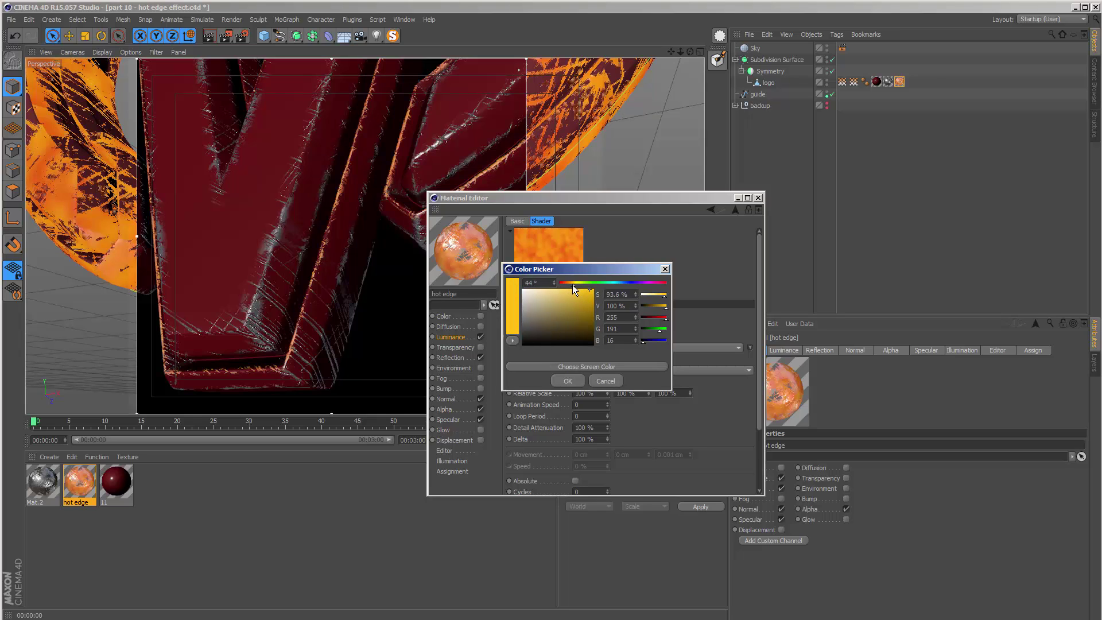
{"action": "left_click", "coordinate": [567, 380]}
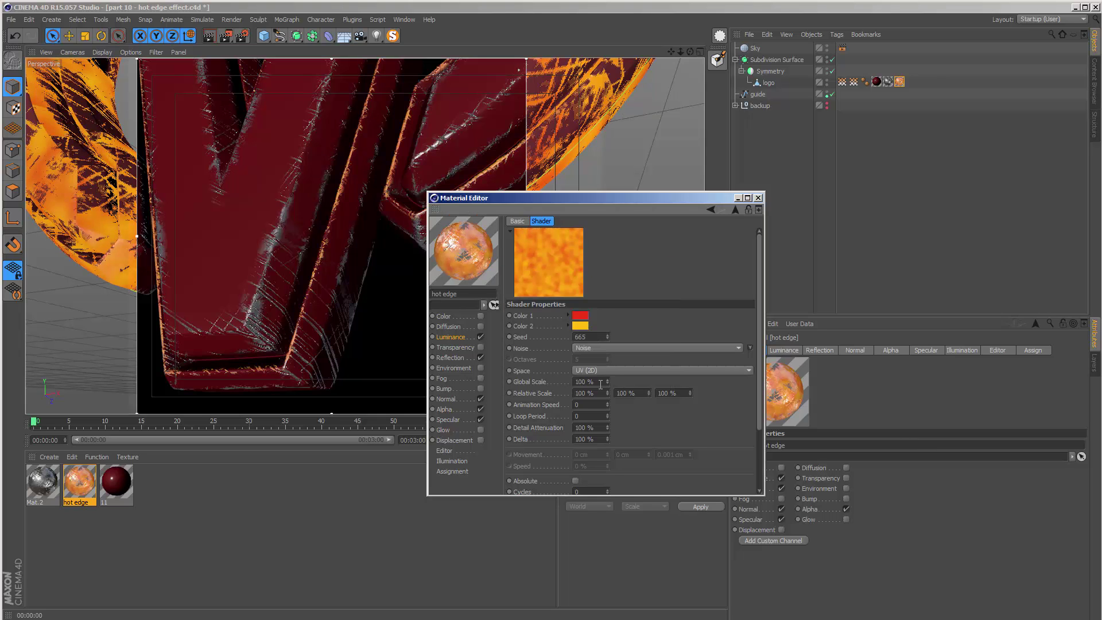
{"action": "type", "text": "50"}
{"action": "key", "text": "Return"}
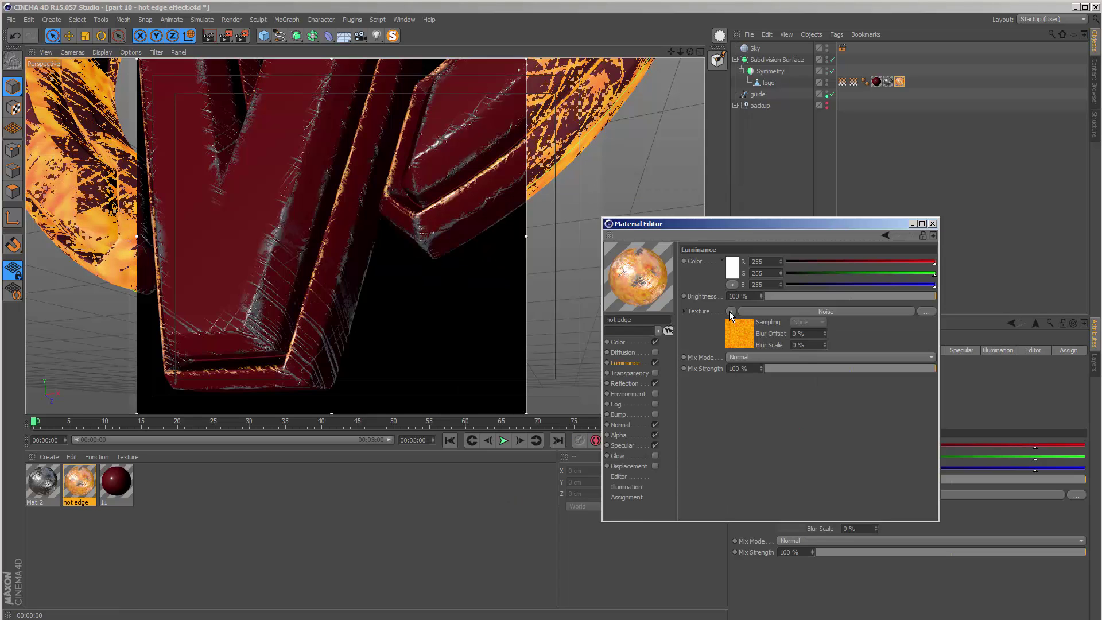
Step: Copy the Luminance noise texture and paste it into the Color channel's Texture
{"action": "left_click", "coordinate": [731, 311]}
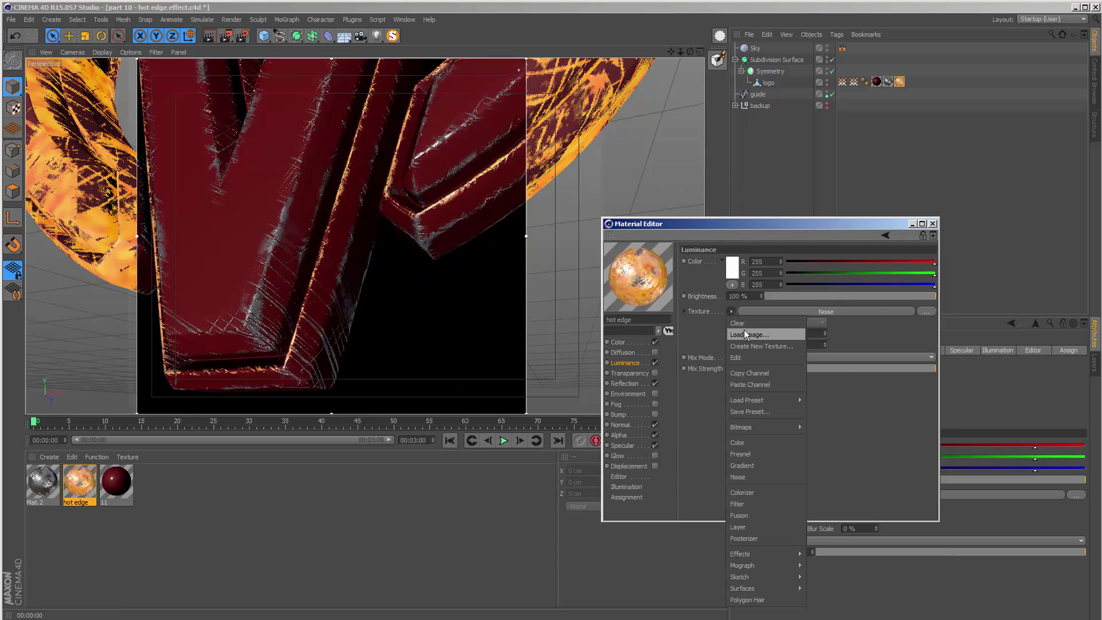
{"action": "left_click", "coordinate": [749, 372]}
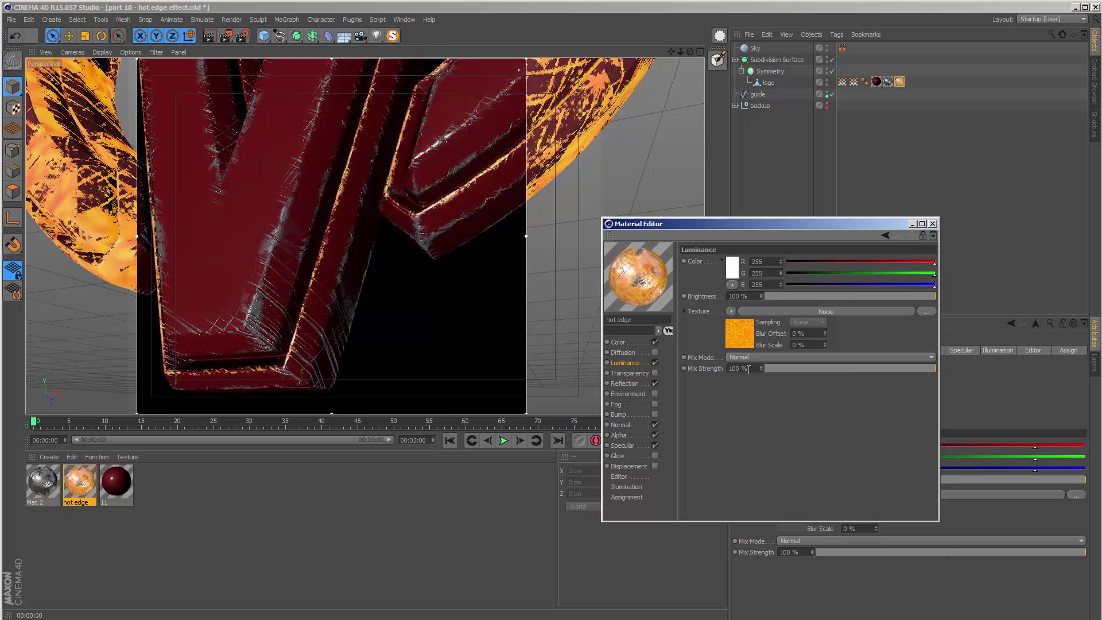
{"action": "left_click", "coordinate": [618, 343]}
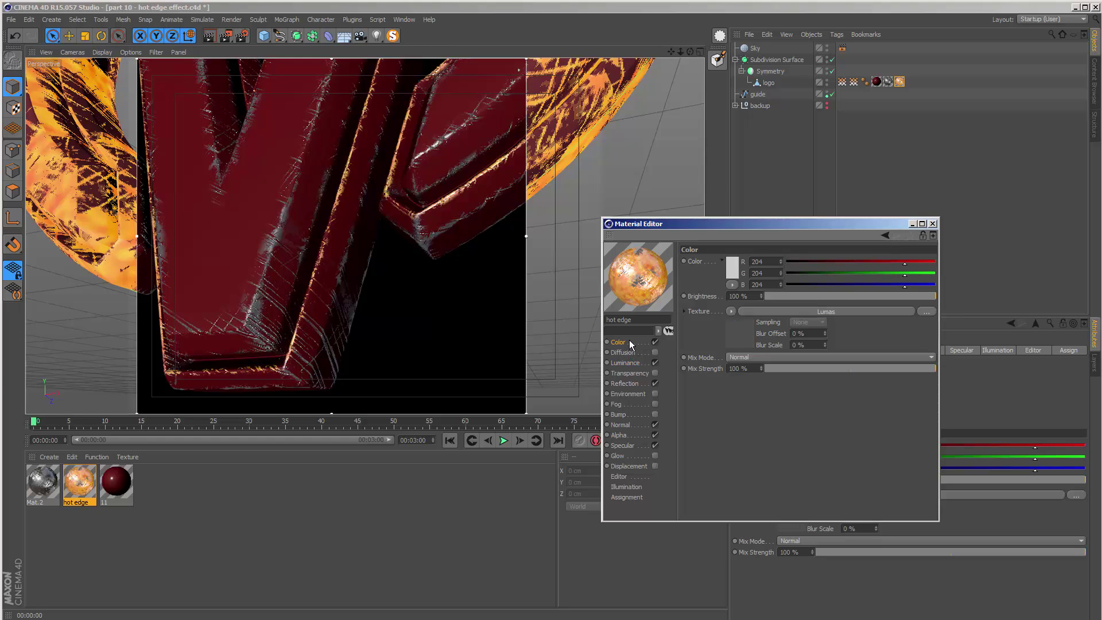
{"action": "left_click", "coordinate": [733, 311]}
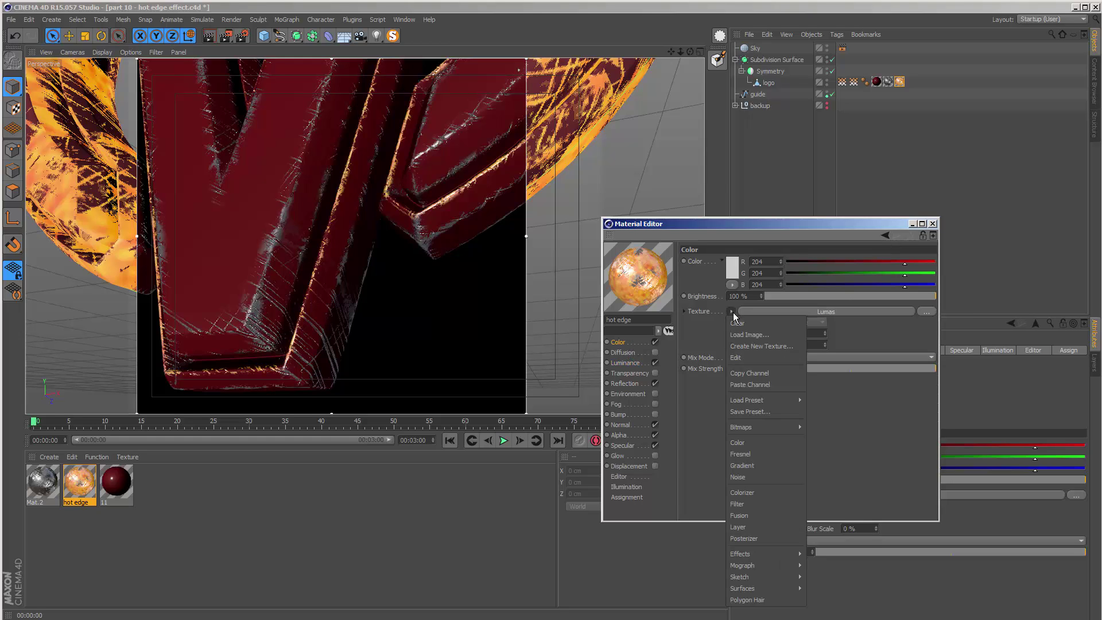
{"action": "left_click", "coordinate": [745, 384]}
Step: Set the Color channel's base colour to orange 255/128/64 with Multiply mix mode
{"action": "left_click", "coordinate": [731, 272]}
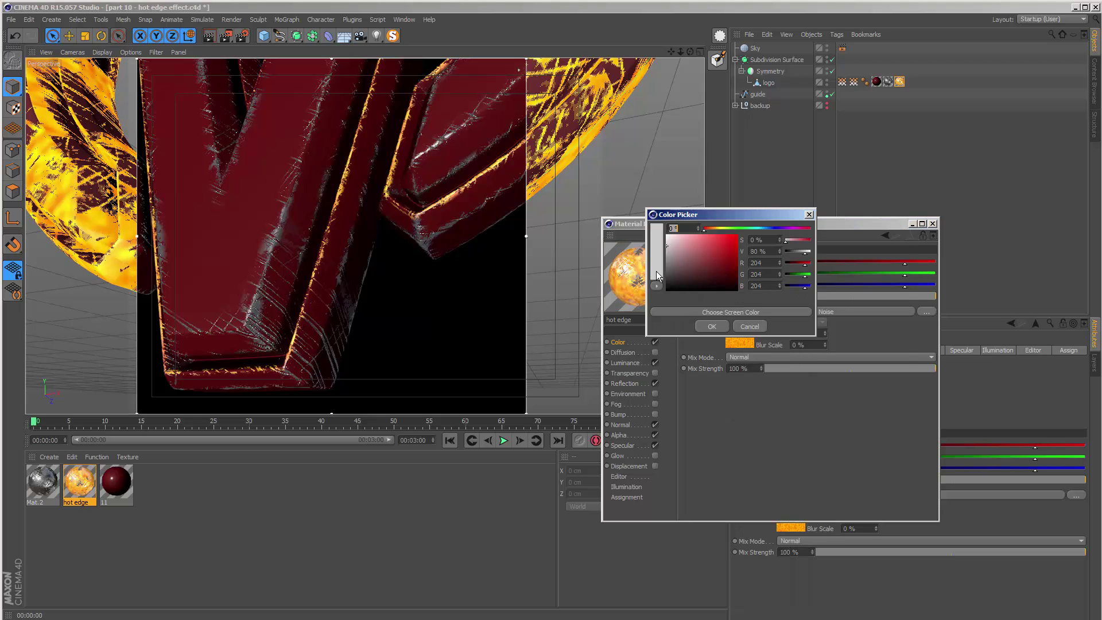
{"action": "left_click", "coordinate": [676, 281]}
{"action": "left_click", "coordinate": [673, 392]}
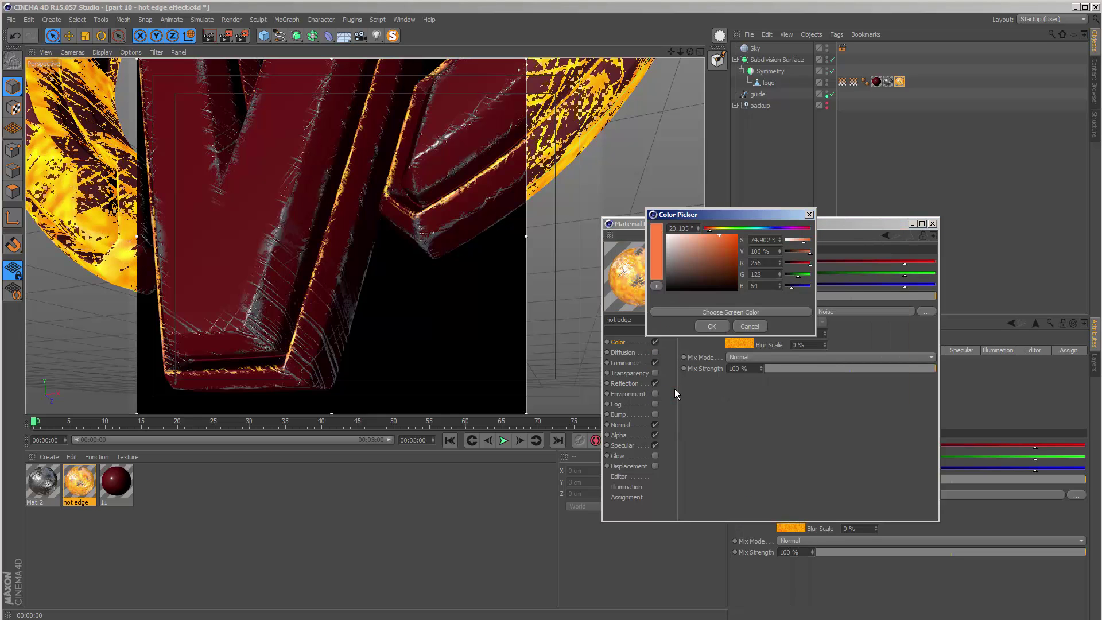
{"action": "left_click", "coordinate": [709, 325]}
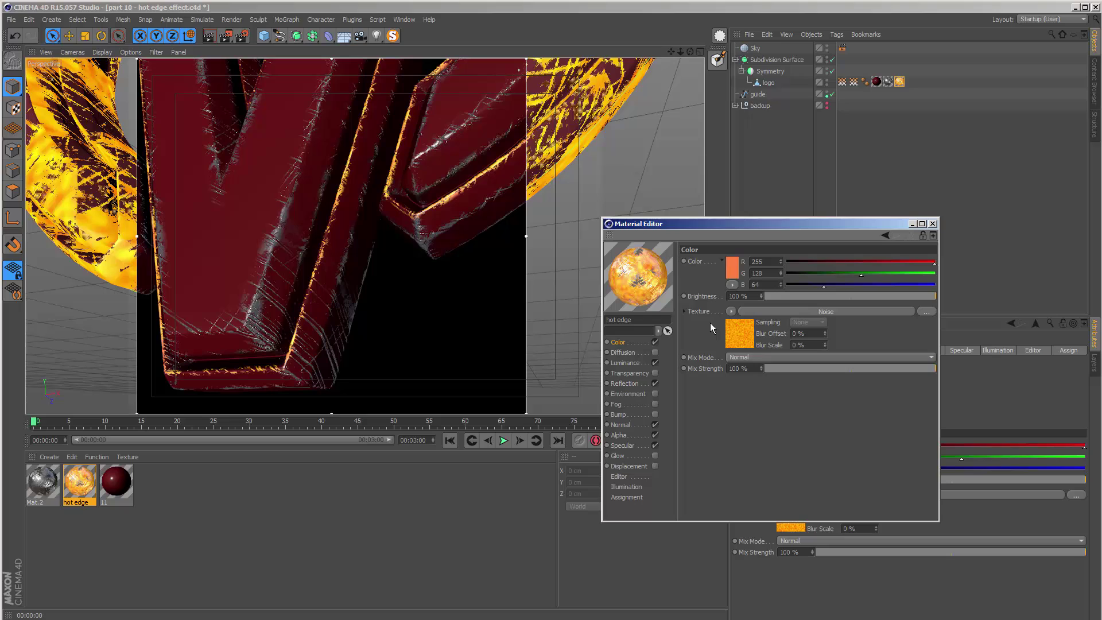
{"action": "left_click", "coordinate": [756, 356]}
{"action": "left_click", "coordinate": [745, 400]}
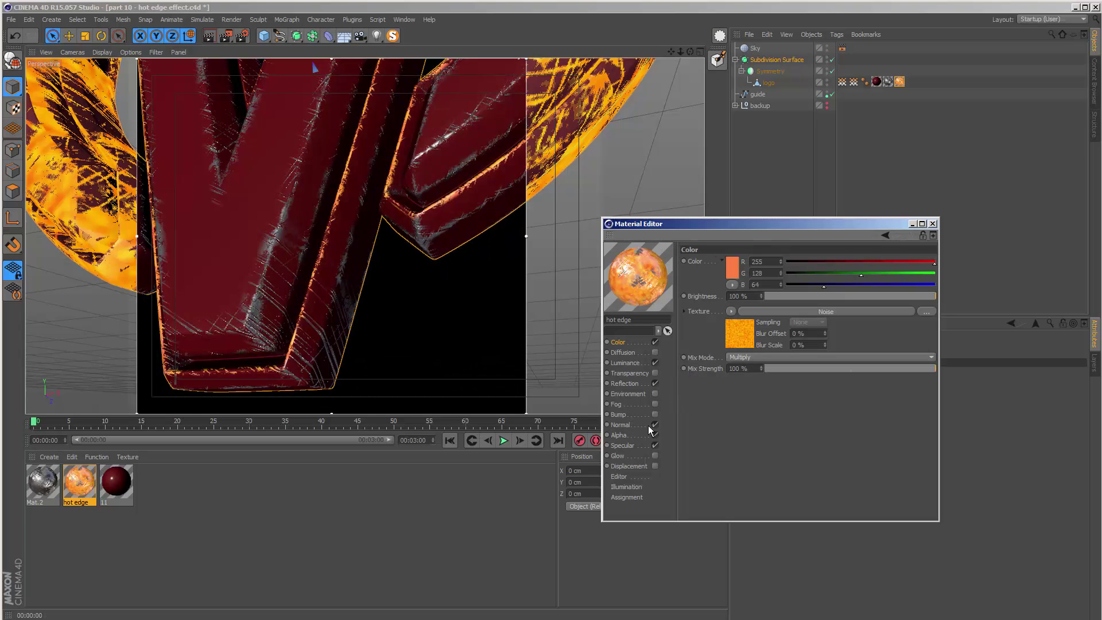
Step: In the Alpha channel's Layer shader, set the first folder's opacity to 100%
{"action": "left_click", "coordinate": [642, 435]}
{"action": "left_click", "coordinate": [738, 354]}
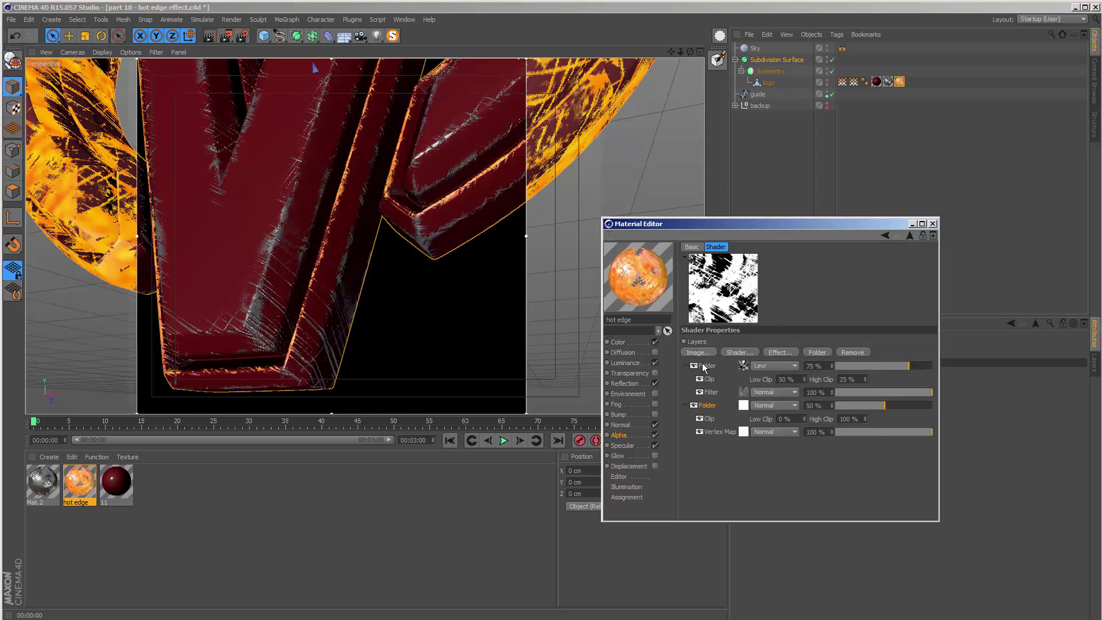
{"action": "key", "text": "alt+Tab"}
{"action": "type", "text": "100"}
{"action": "key", "text": "Return"}
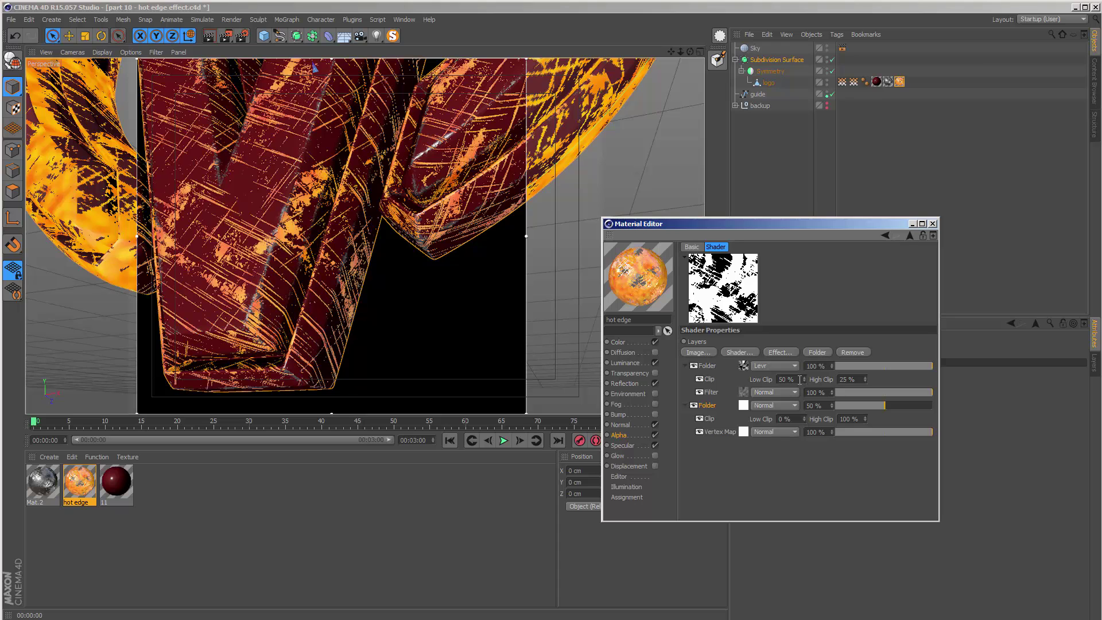
Step: Set Low Clip to 80%, High Clip to 20%, and the second folder's opacity to 75%
{"action": "double_click", "coordinate": [799, 379]}
{"action": "type", "text": "80"}
{"action": "double_click", "coordinate": [840, 379]}
{"action": "type", "text": "20"}
{"action": "key", "text": "Return"}
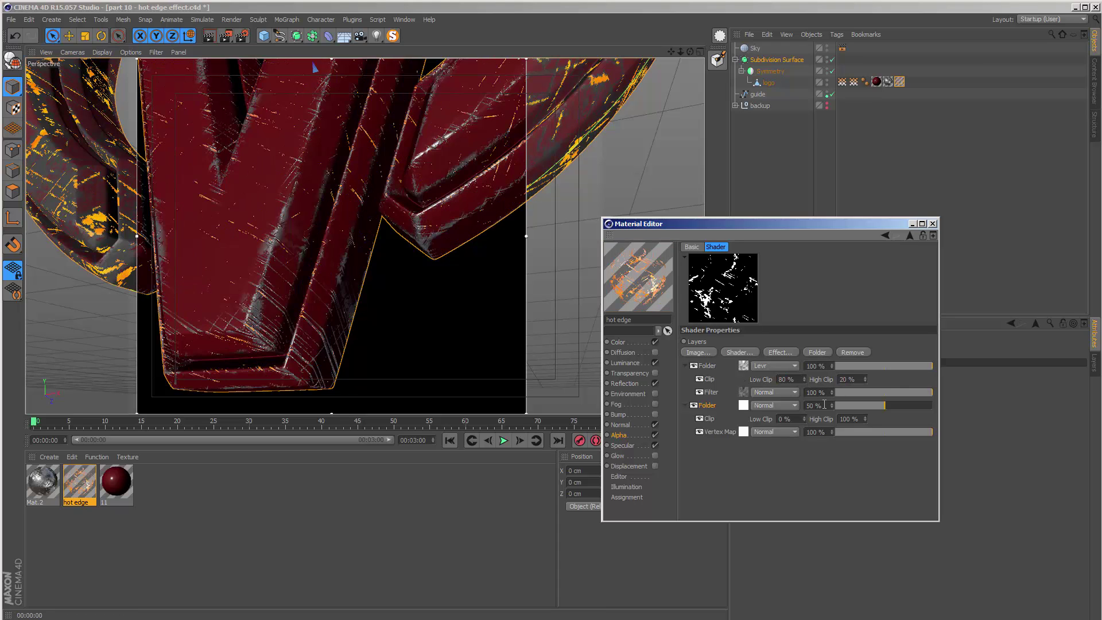
{"action": "double_click", "coordinate": [820, 405]}
{"action": "type", "text": "75"}
{"action": "key", "text": "Return"}
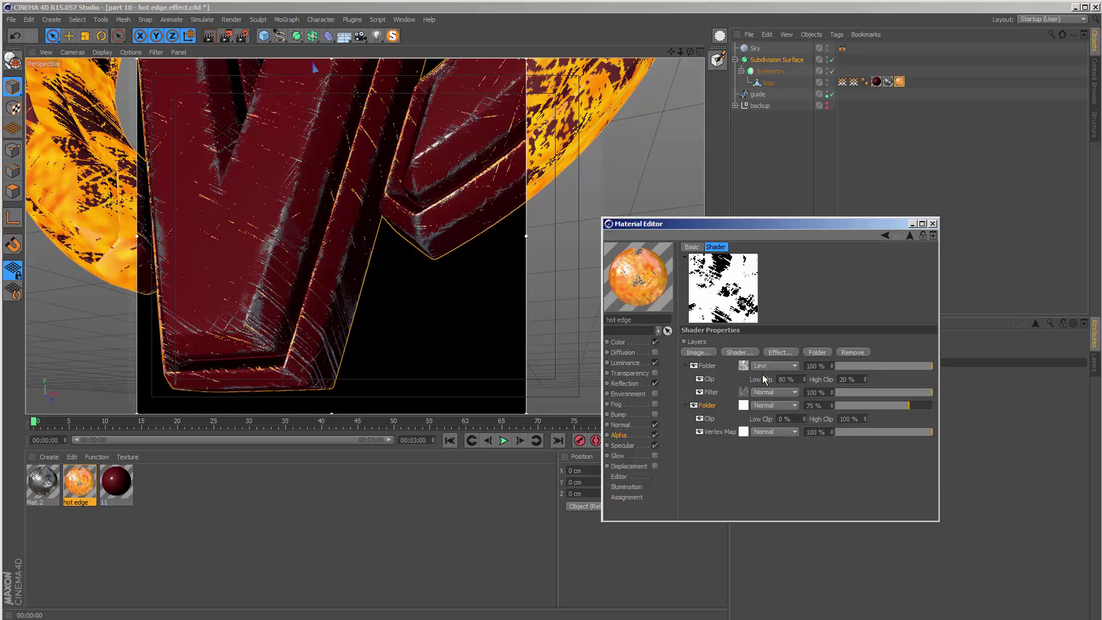
{"action": "left_click", "coordinate": [358, 194]}
Step: Orbit to a frontal view of the whole VF logo and render the hot edge material
{"action": "left_click_drag", "start_coordinate": [359, 194], "coordinate": [289, 197], "text": "alt"}
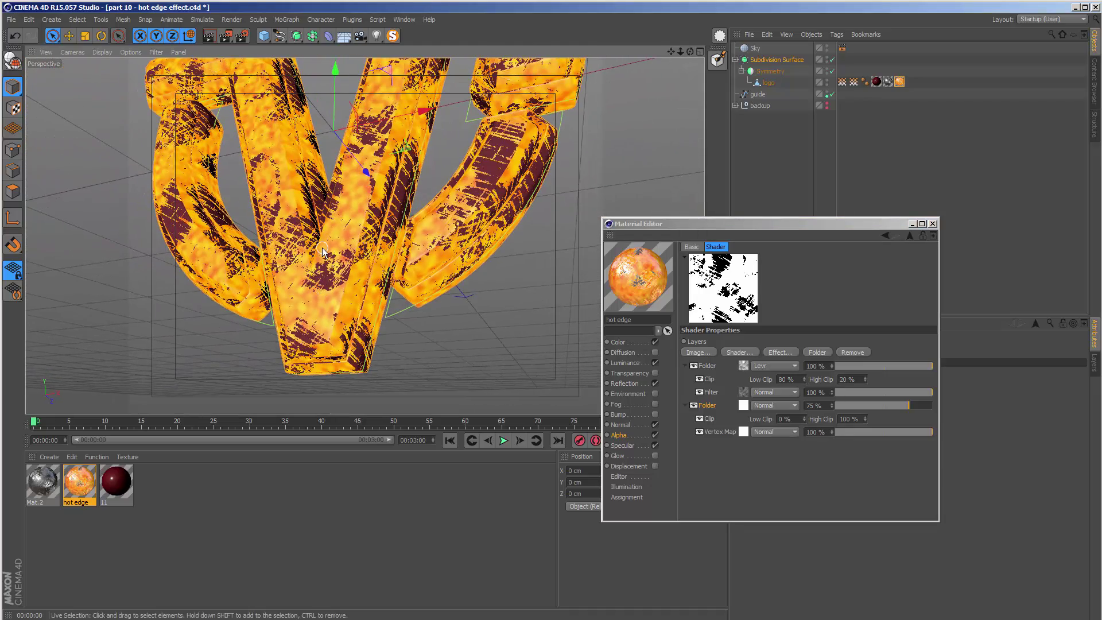
{"action": "left_click_drag", "start_coordinate": [322, 252], "coordinate": [356, 280], "text": "alt"}
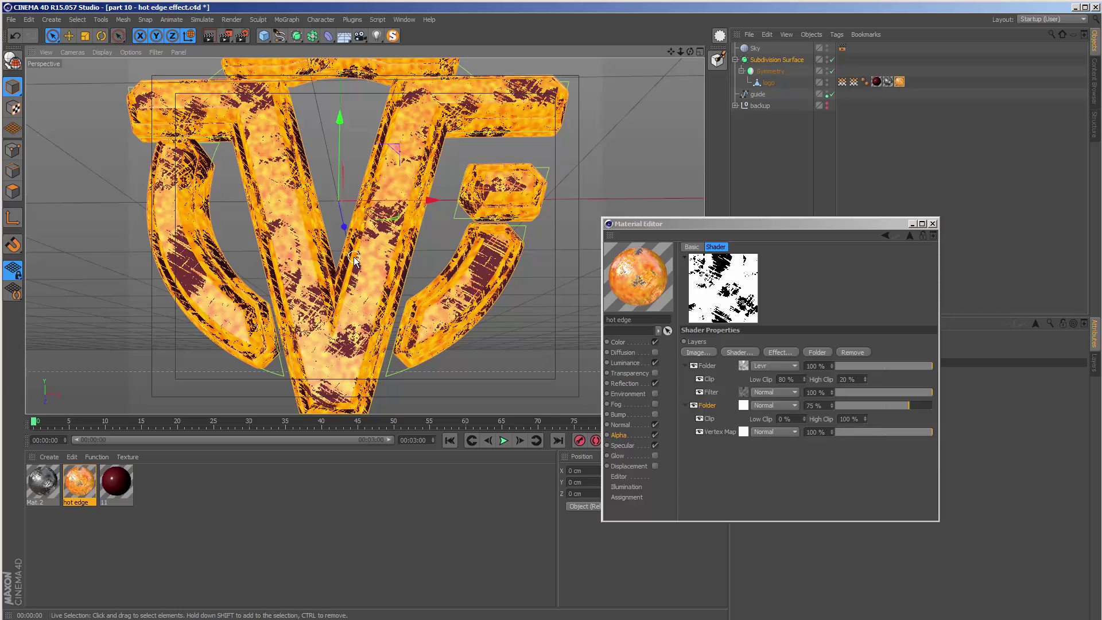
{"action": "left_click_drag", "start_coordinate": [354, 261], "coordinate": [343, 224], "text": "alt"}
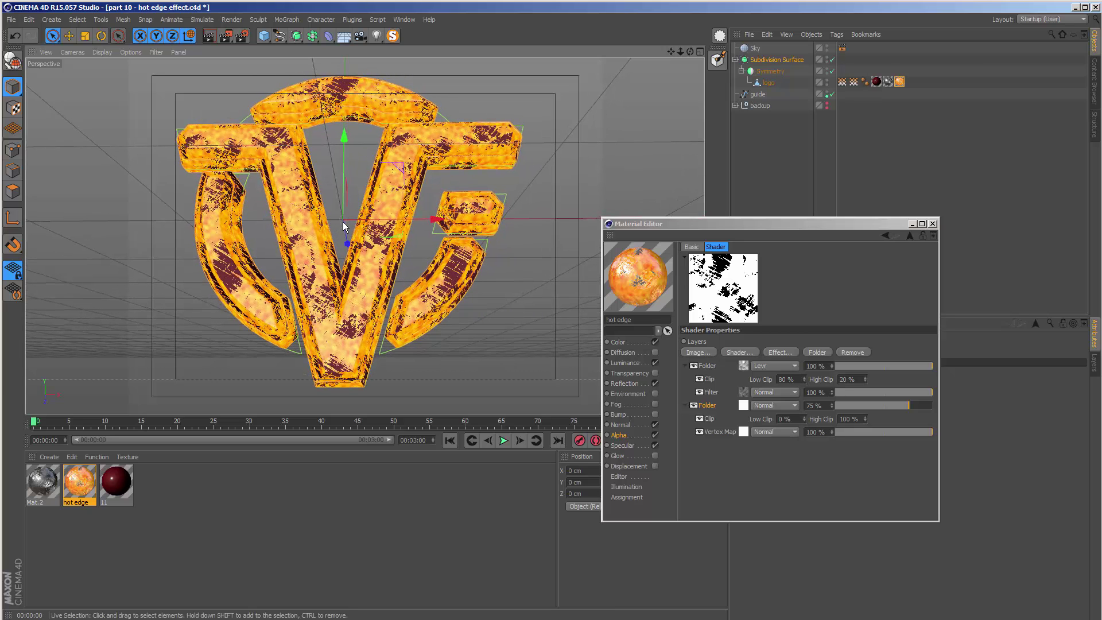
{"action": "left_click", "coordinate": [210, 36]}
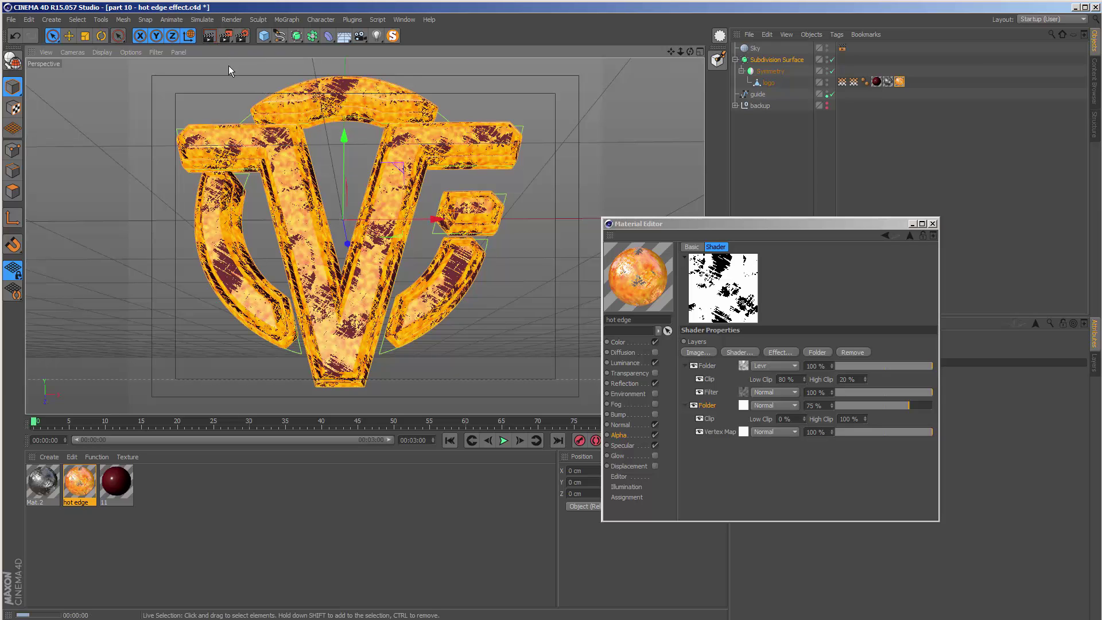